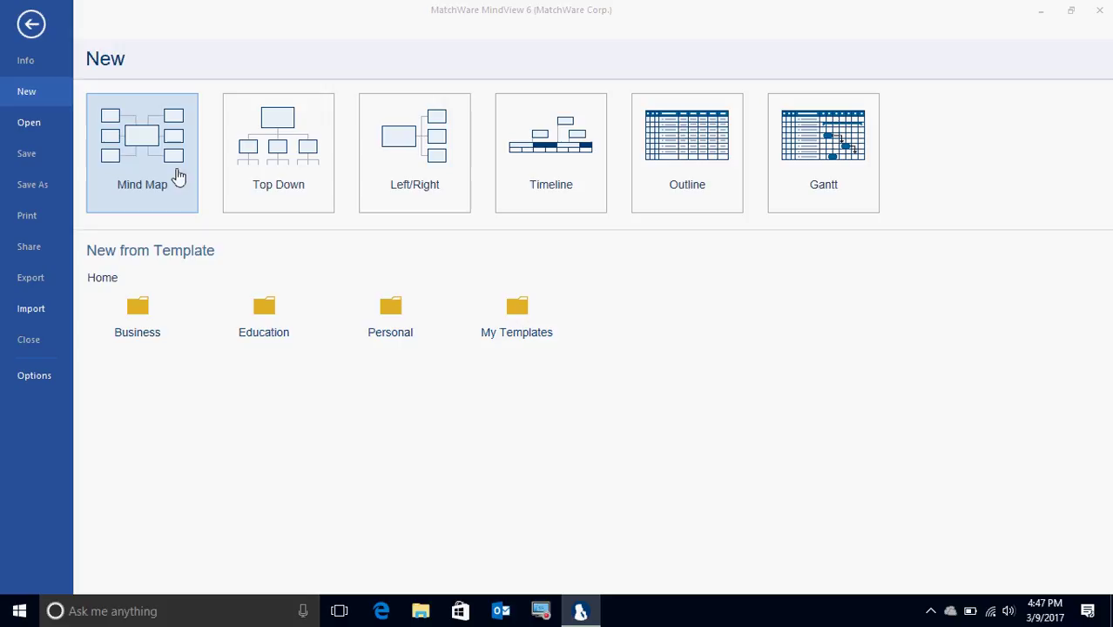
- Create a blank mind map and replace 'Subject' with the clients' full names
click(139, 159)
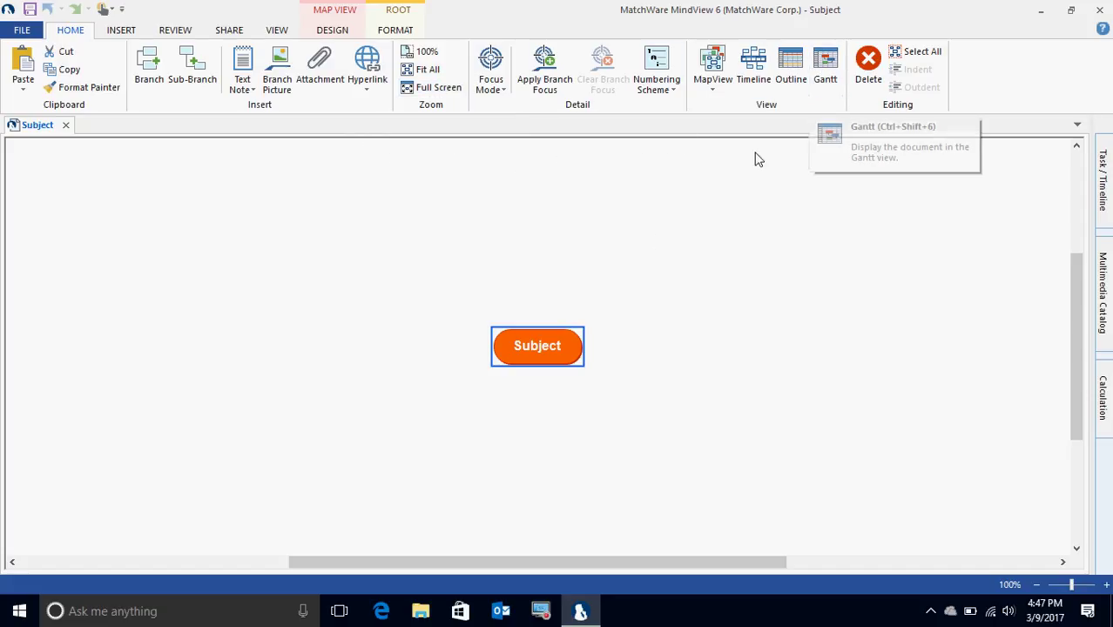
double_click(563, 345)
key(BackSpace)
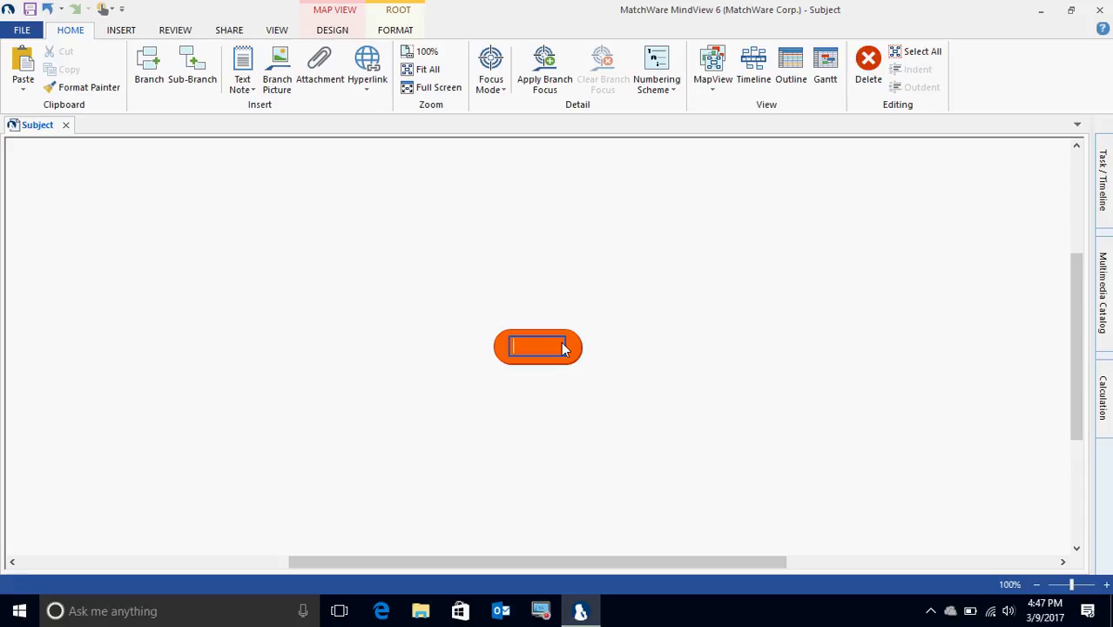
text(John and Mary S)
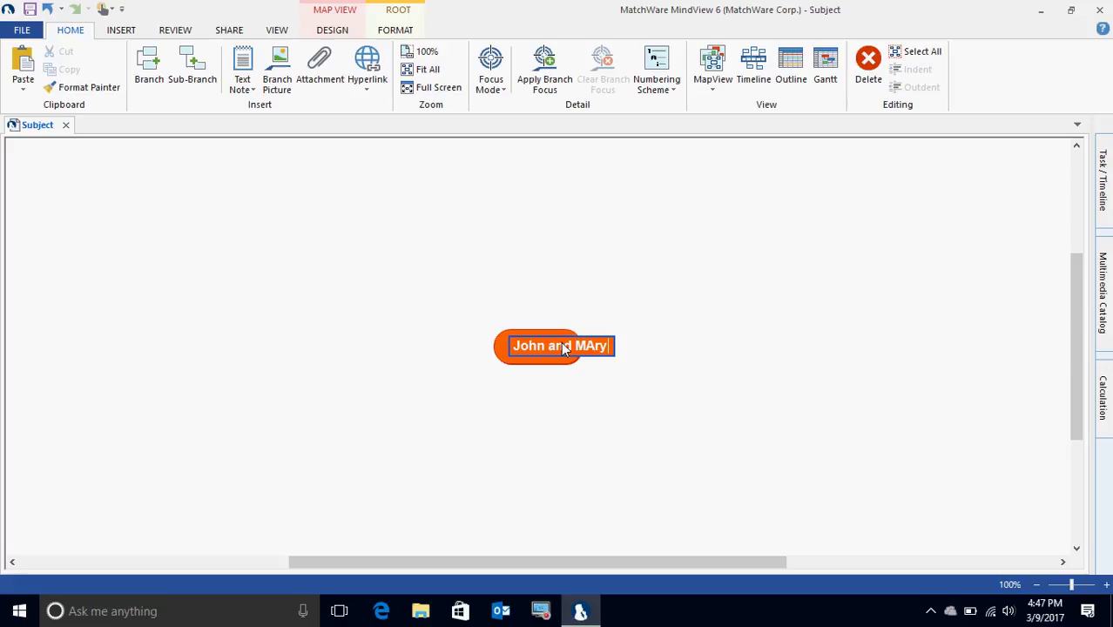
text(mith)
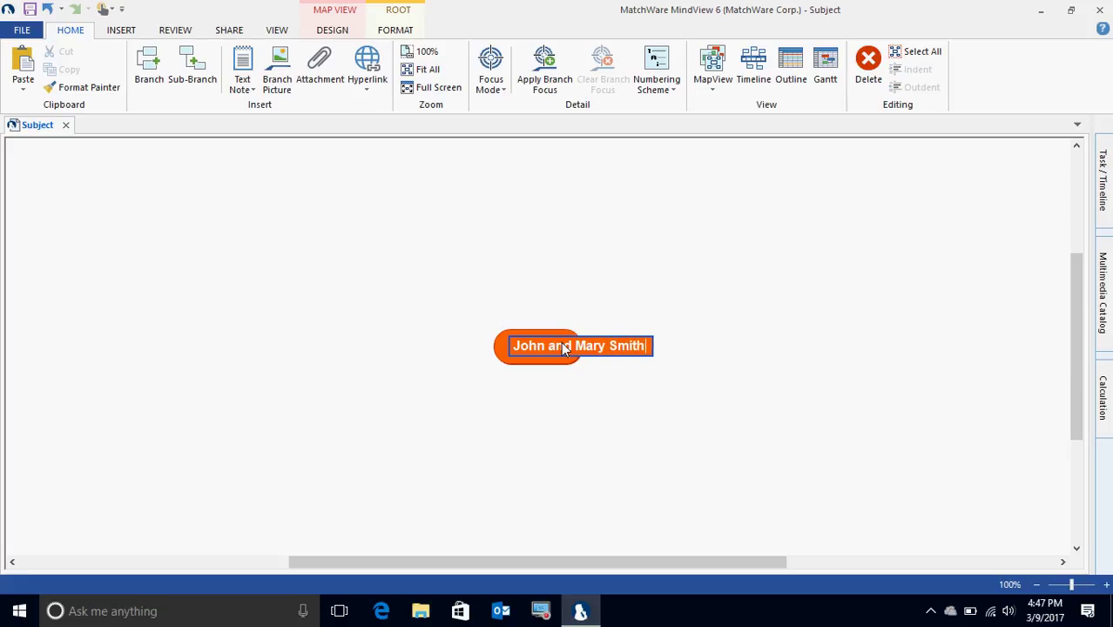
click(599, 392)
click(580, 347)
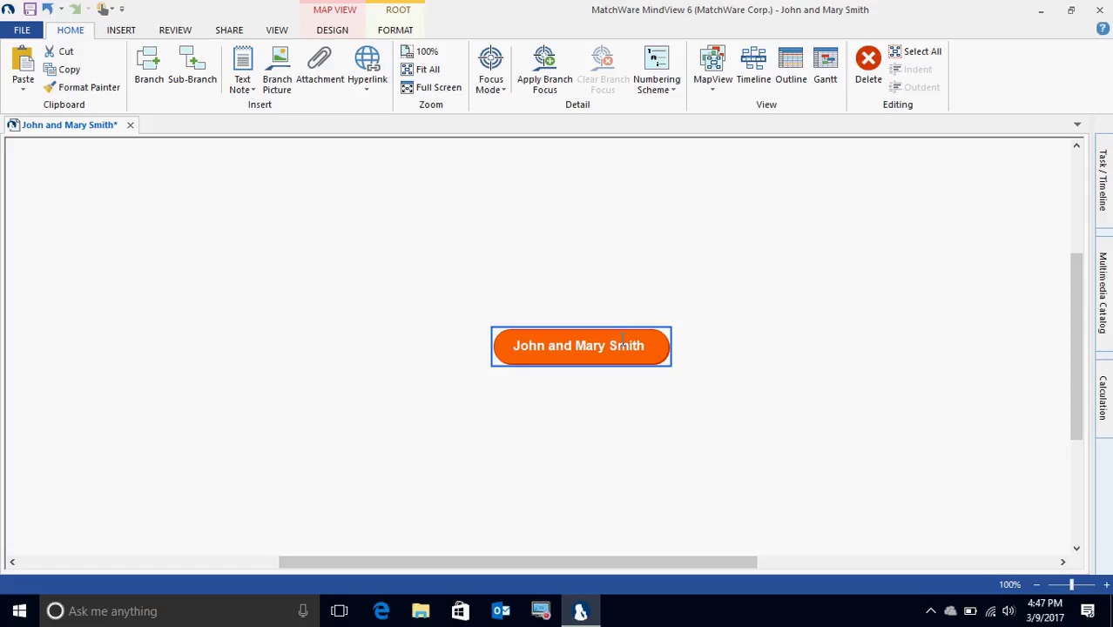
- Add main branches Morals, Family, Wealth and Hobbies to the central topic
key(Insert)
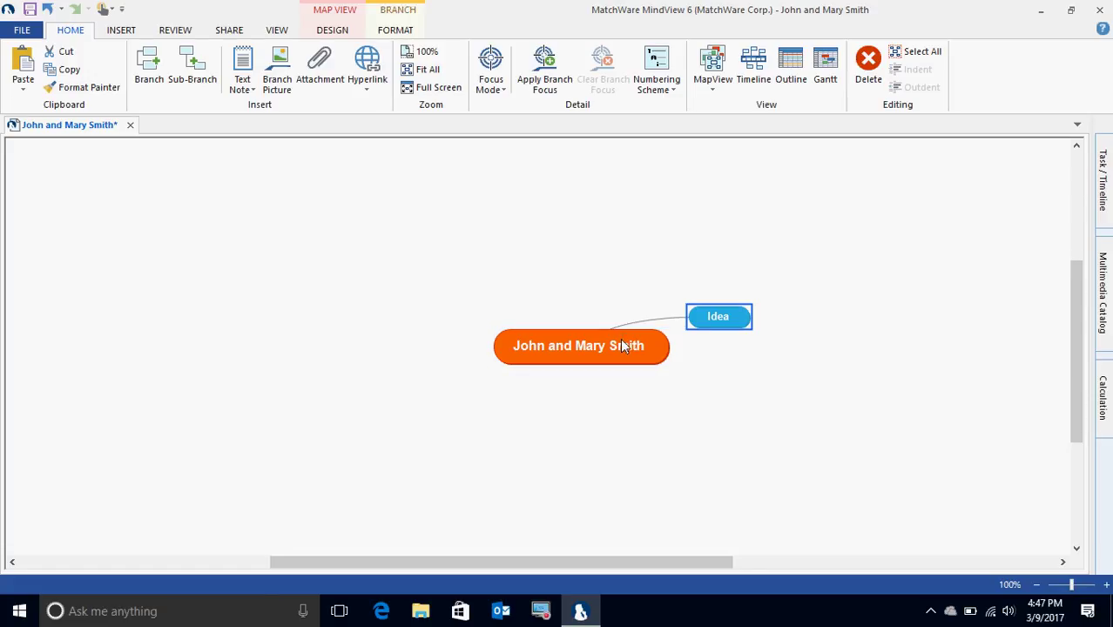
text(Moral)
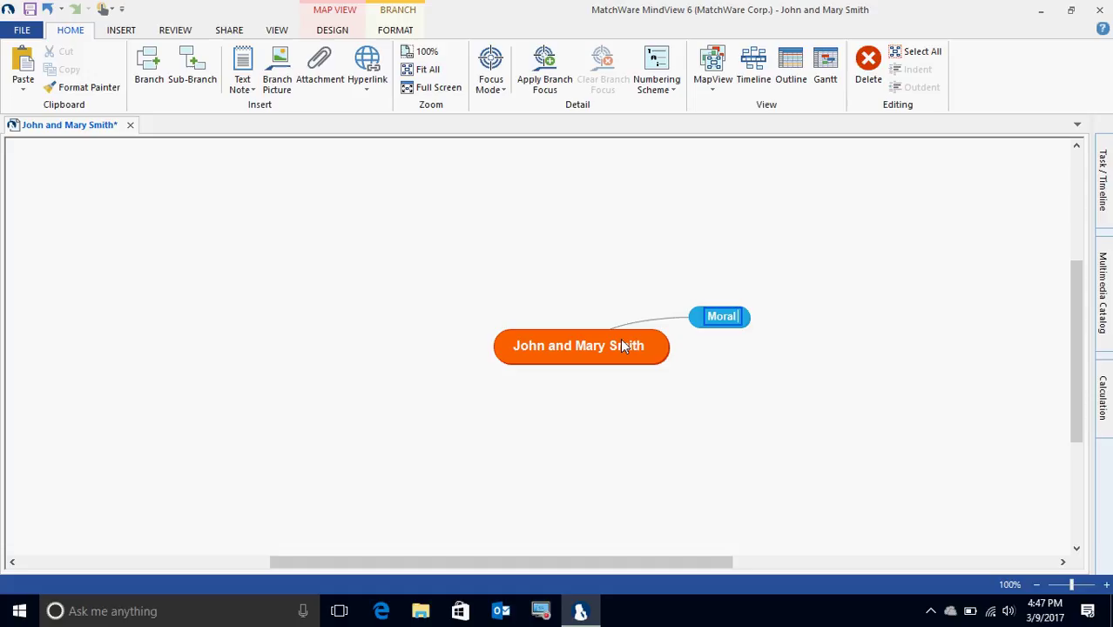
text(s)
key(Return)
key(Return)
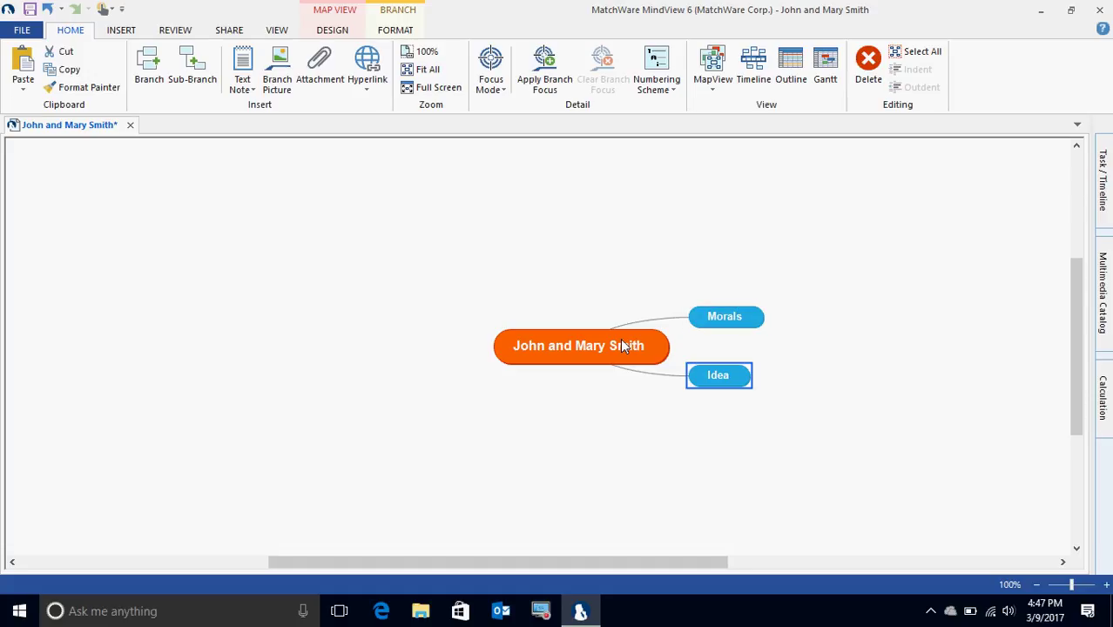
text(Family)
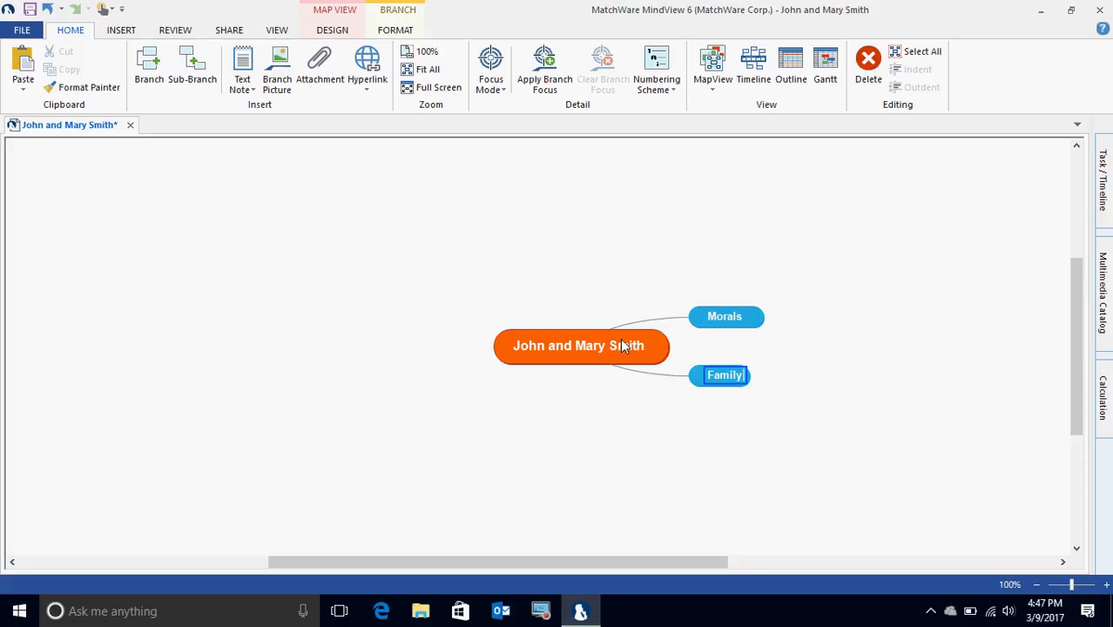
key(Return)
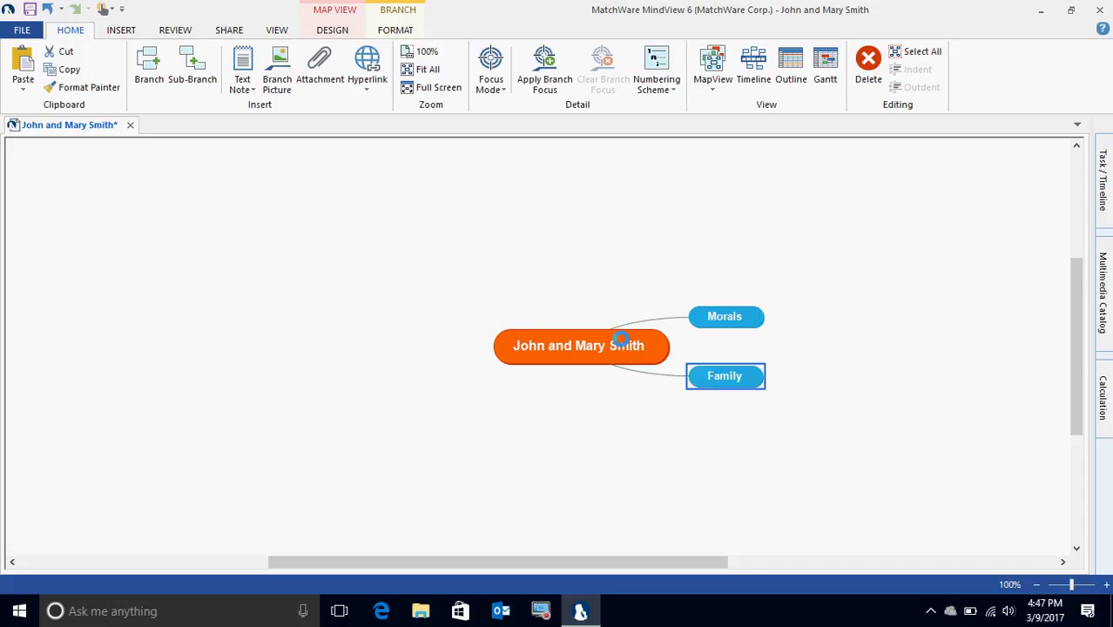
key(Return)
text(W)
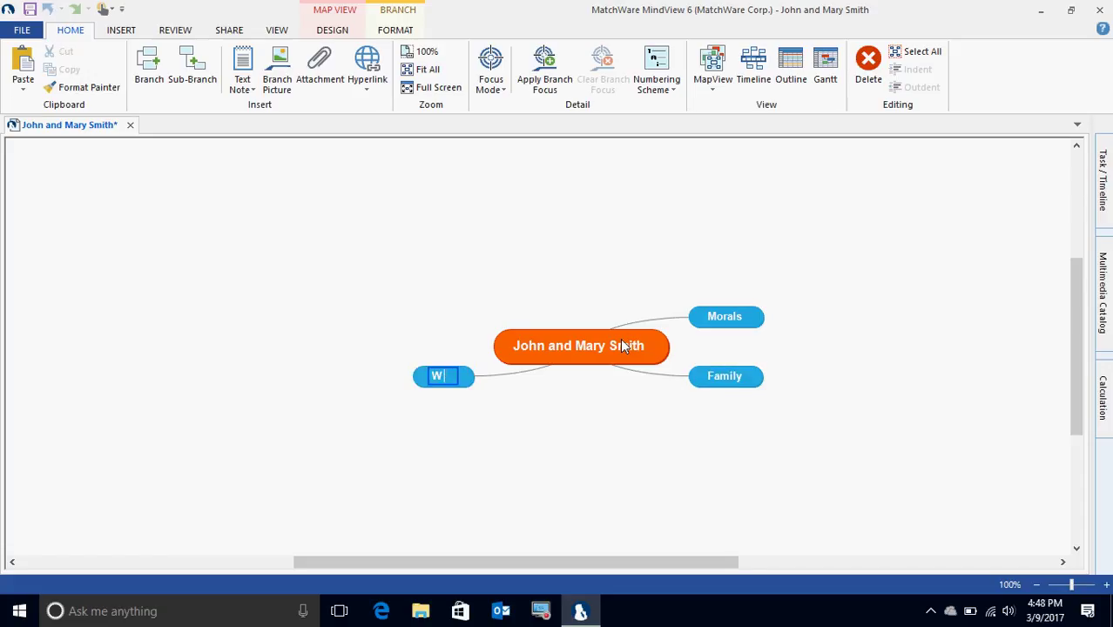
text(ealth)
key(Return)
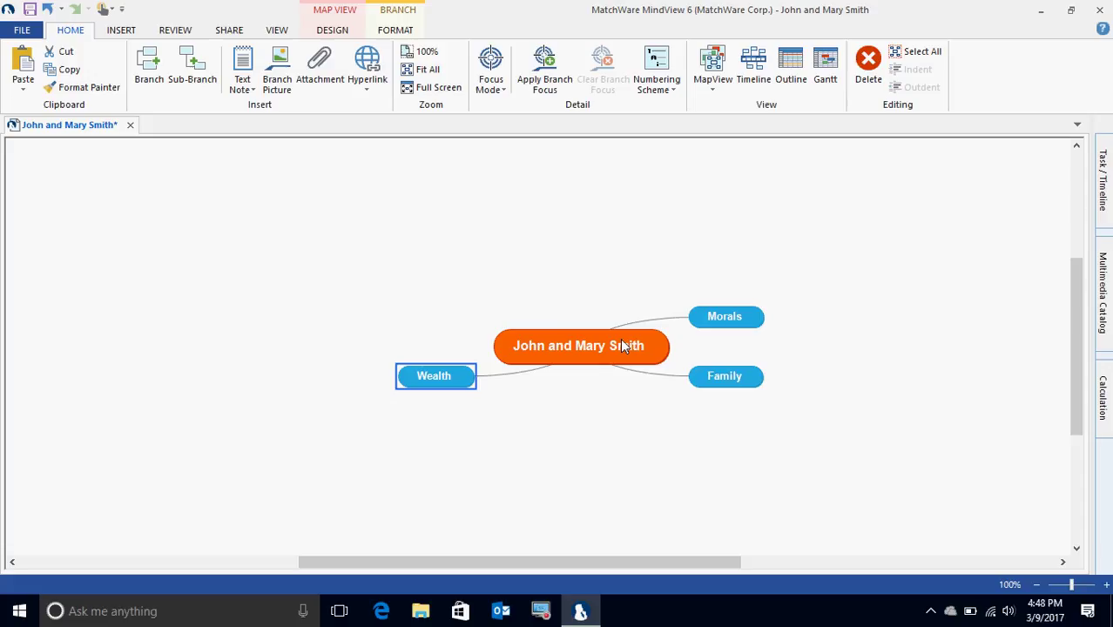
key(Return)
text(Hobbies)
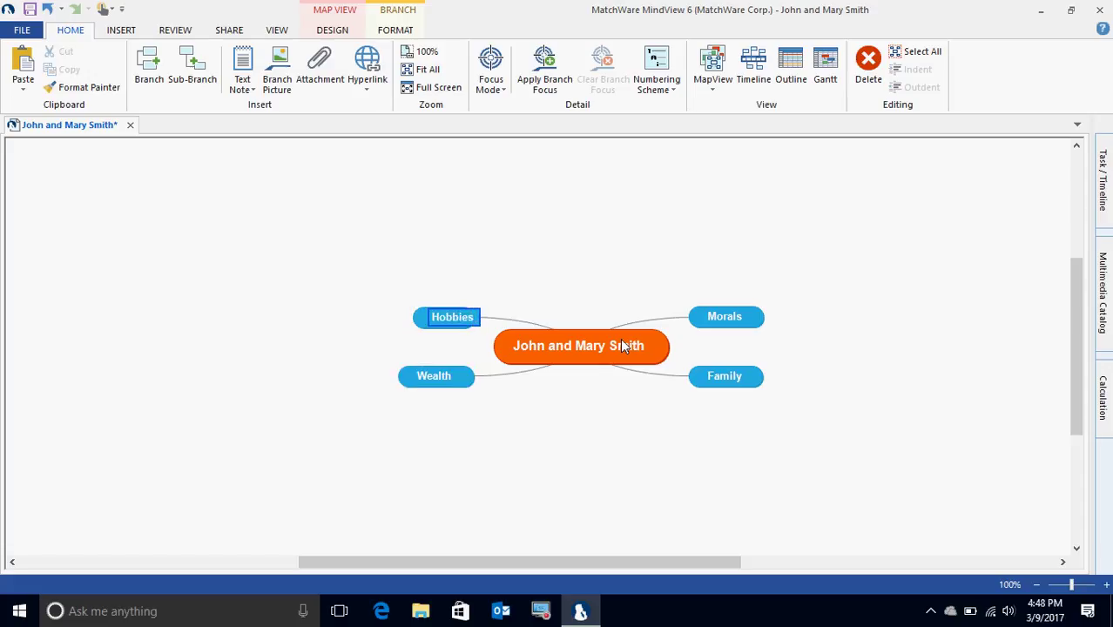
key(Return)
- Add sub-branches '1 Boy' and '2 Girls' under Family
click(744, 378)
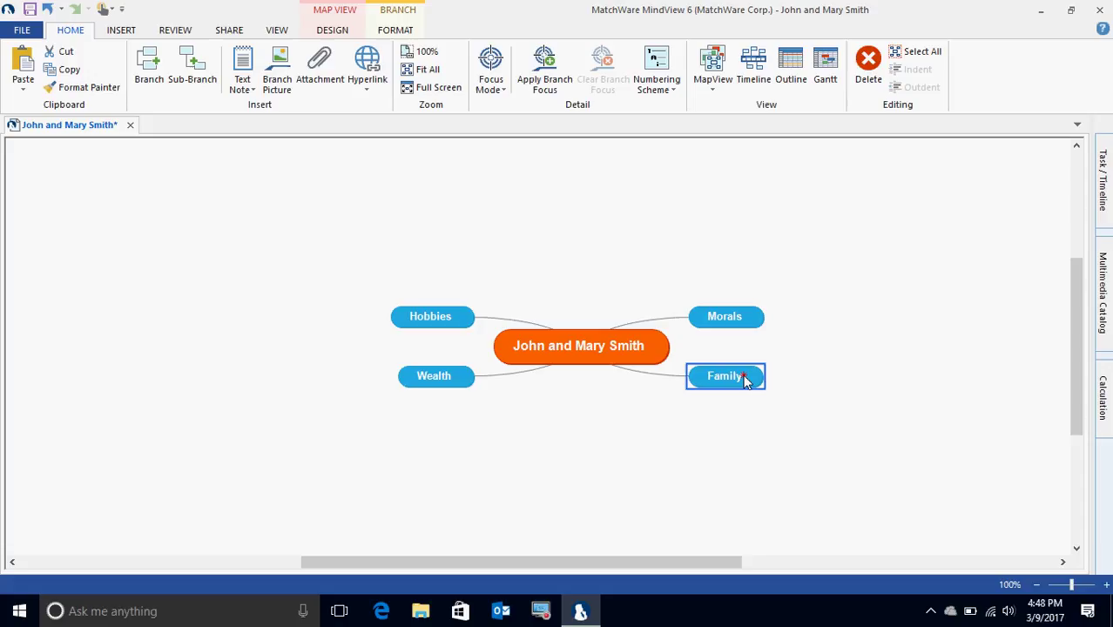
key(Insert)
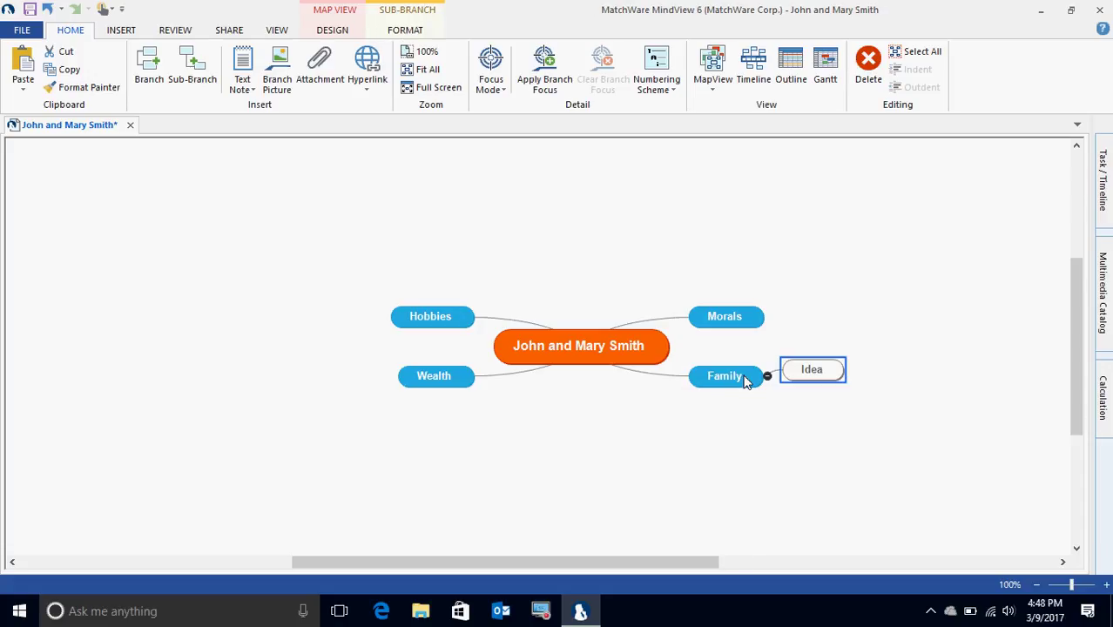
text(1 Boy)
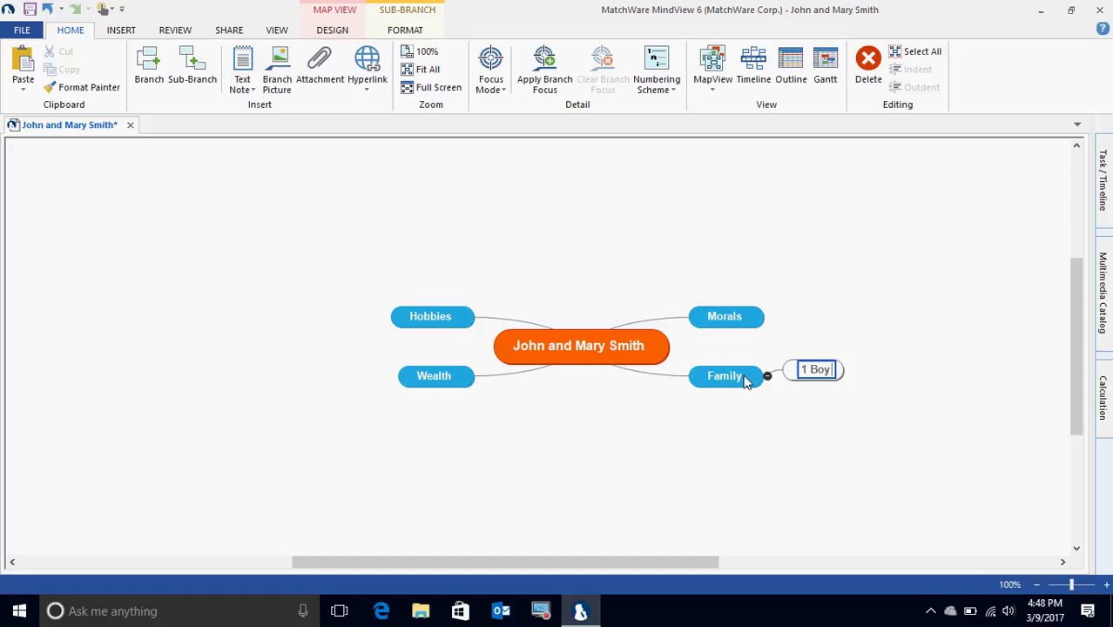
key(Return)
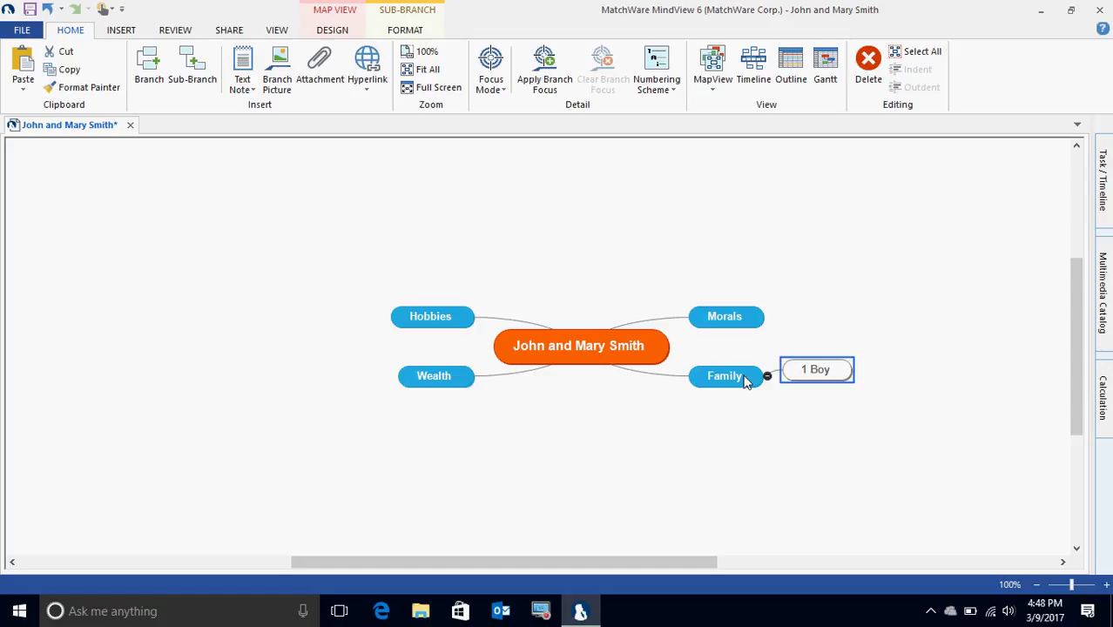
key(Return)
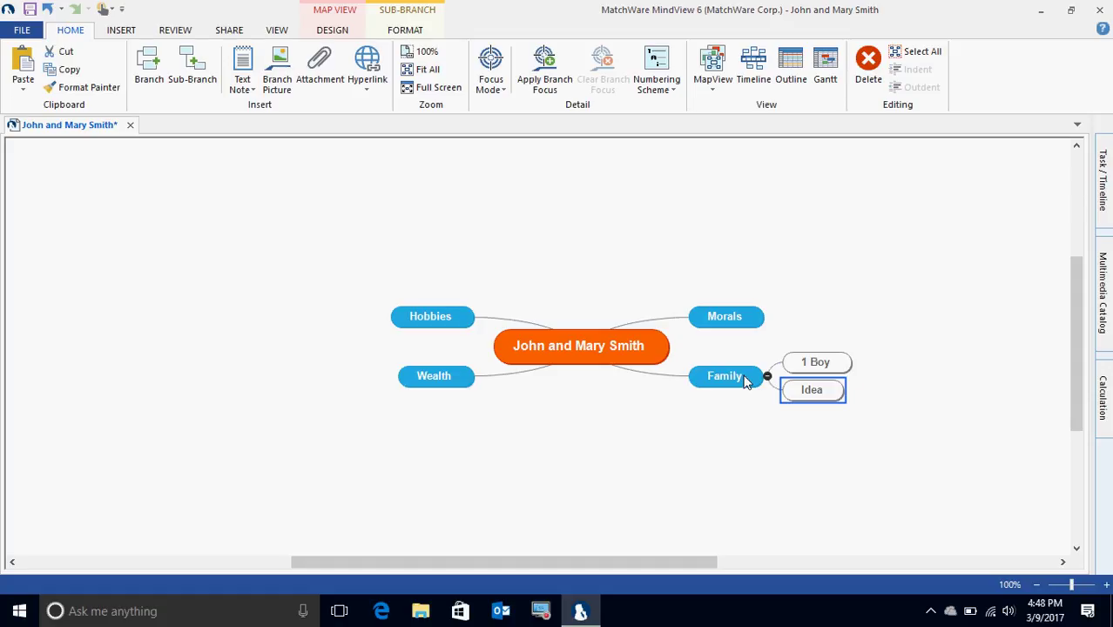
text(2 Gi)
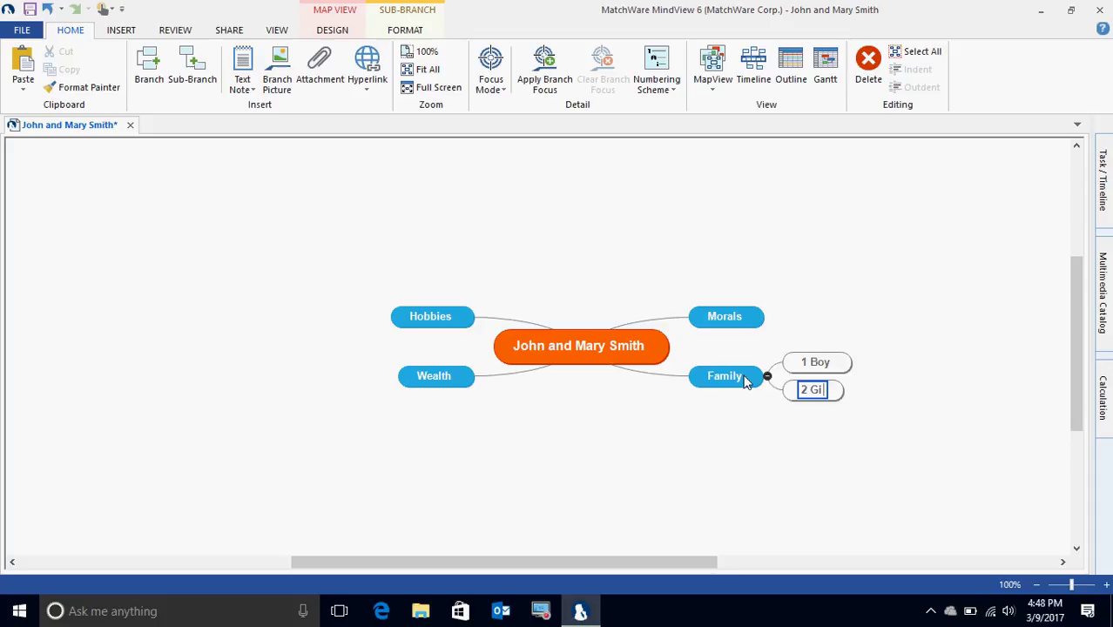
text(rls)
click(656, 422)
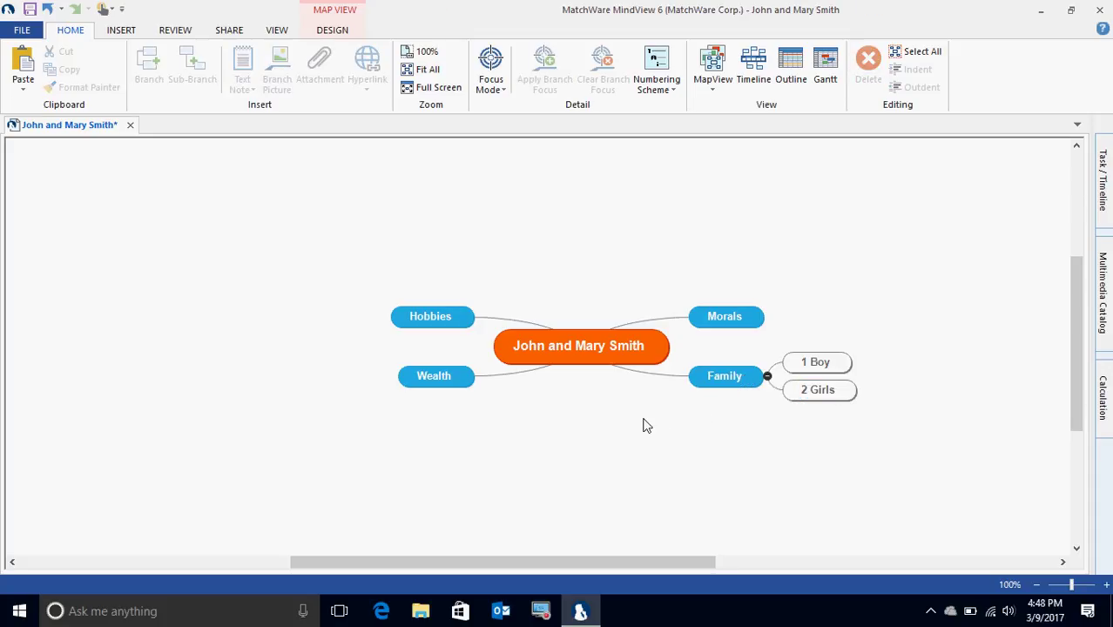
- Apply the 1, 1.1, 1.1.1 numbering scheme to all branches
click(674, 90)
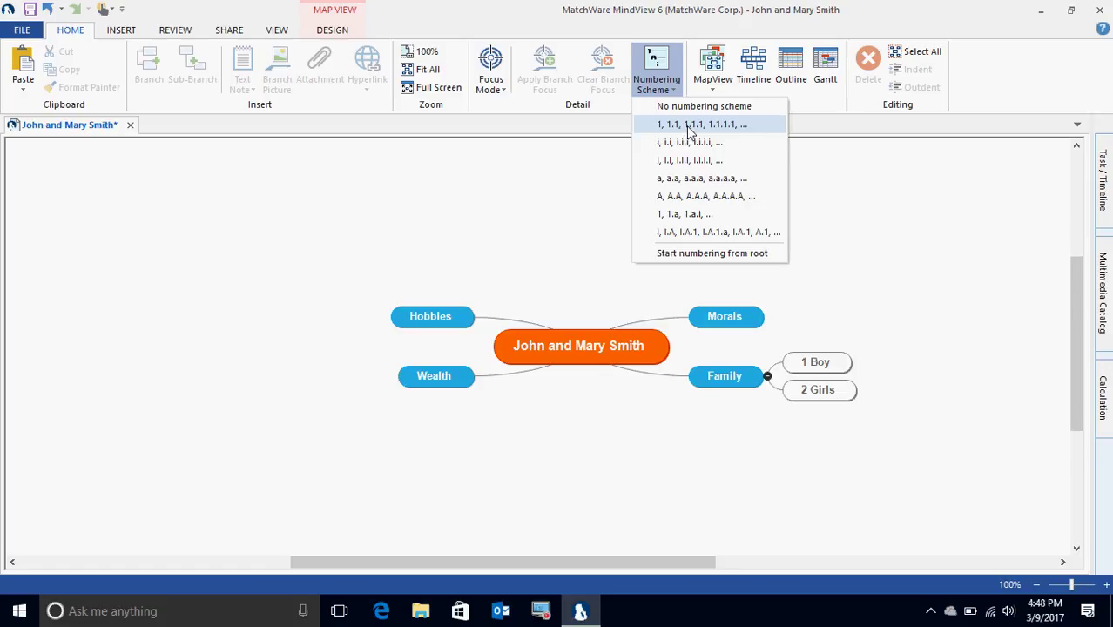
click(688, 127)
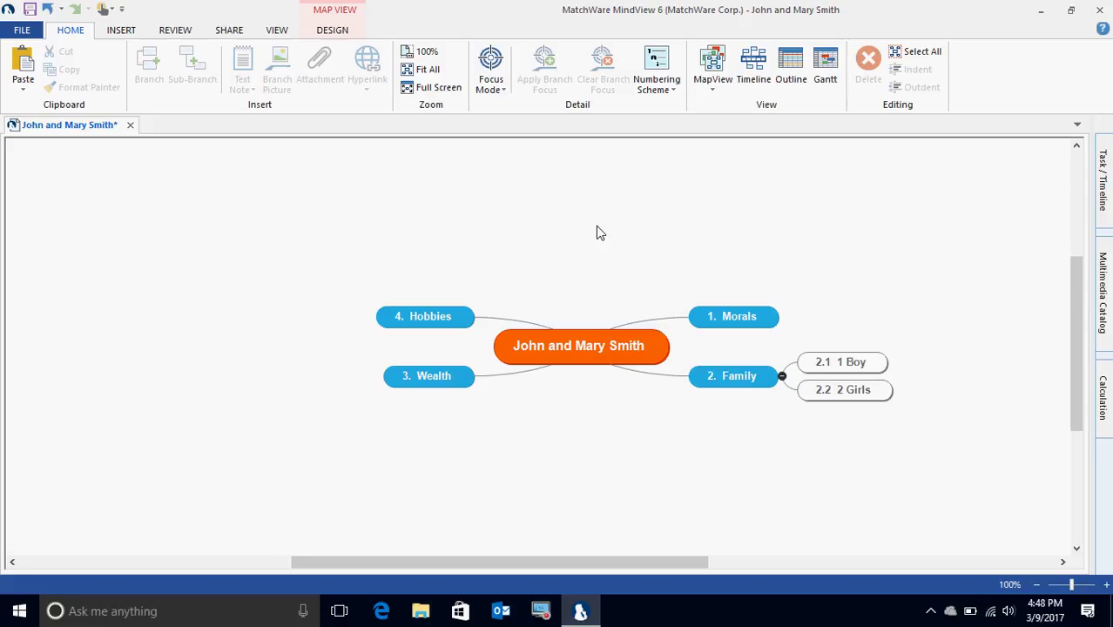
- Drag branches into order: Hobbies 1, Wealth 2, Morals 3, Family 4 with its sub-branches
drag(711, 314, 435, 299)
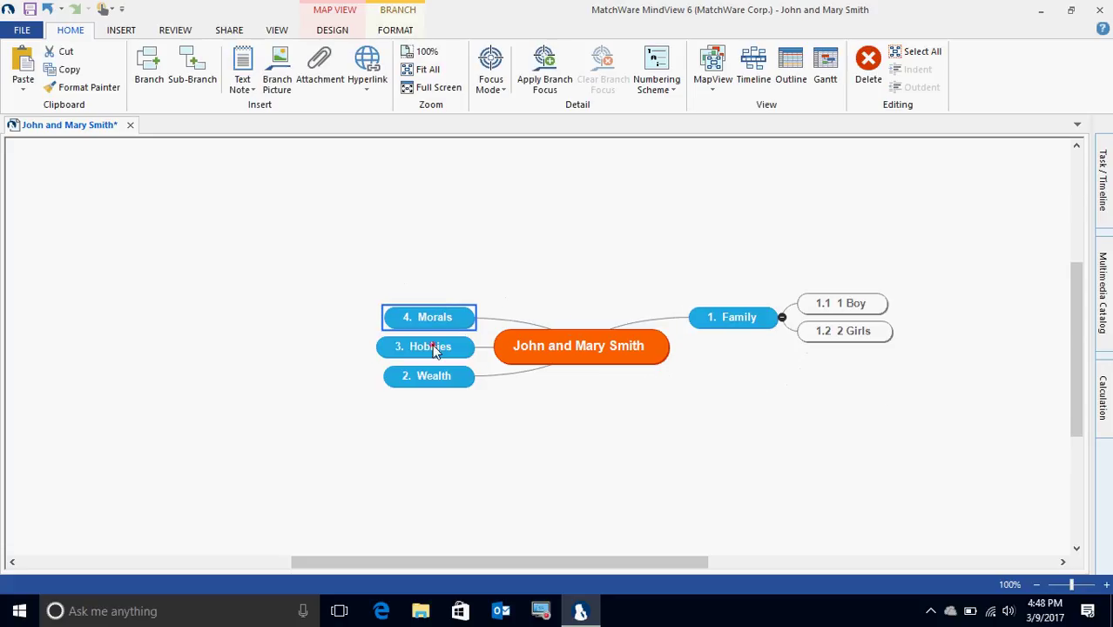
drag(434, 348, 669, 293)
drag(429, 379, 694, 356)
drag(734, 387, 392, 298)
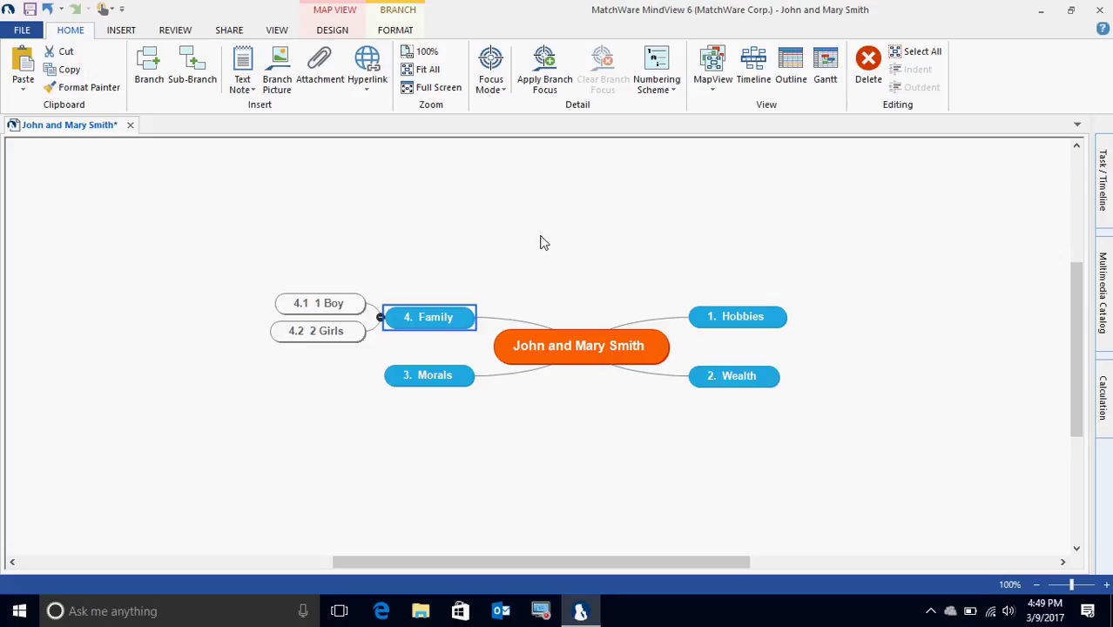
- Start a new map from the clients' portfolio template in My Templates, dismissing the packed-files prompt
click(23, 31)
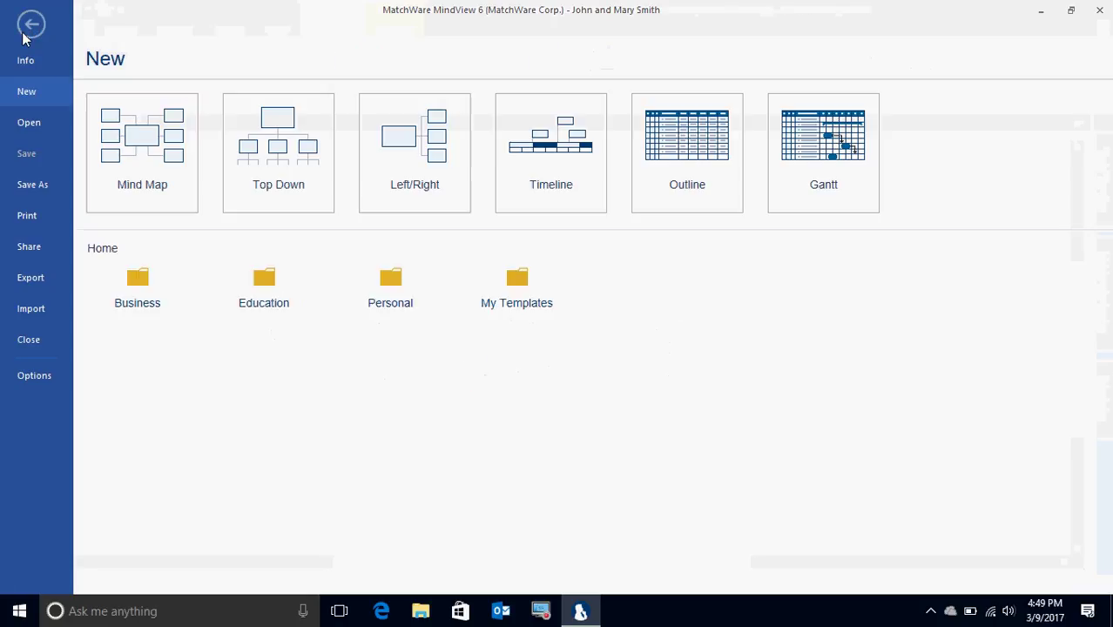
click(528, 307)
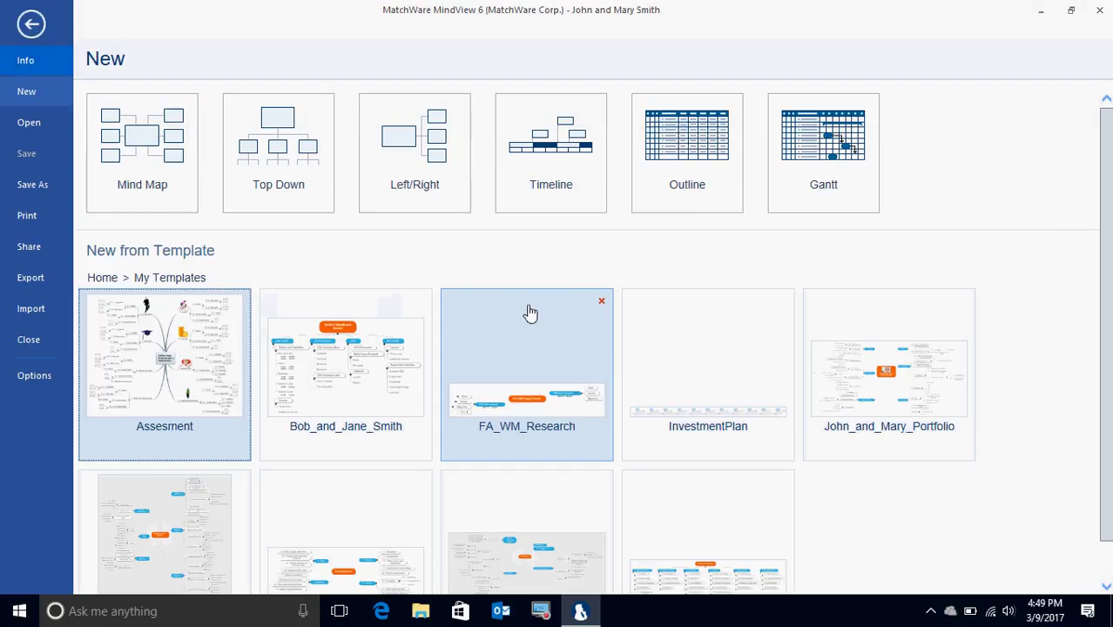
click(850, 370)
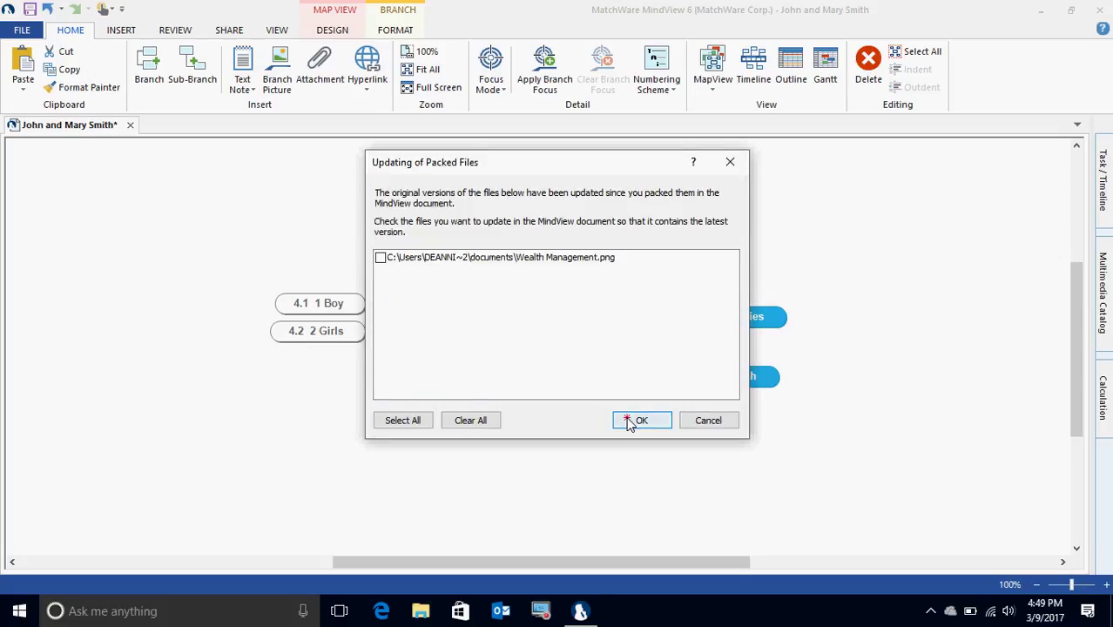
click(639, 420)
click(639, 420)
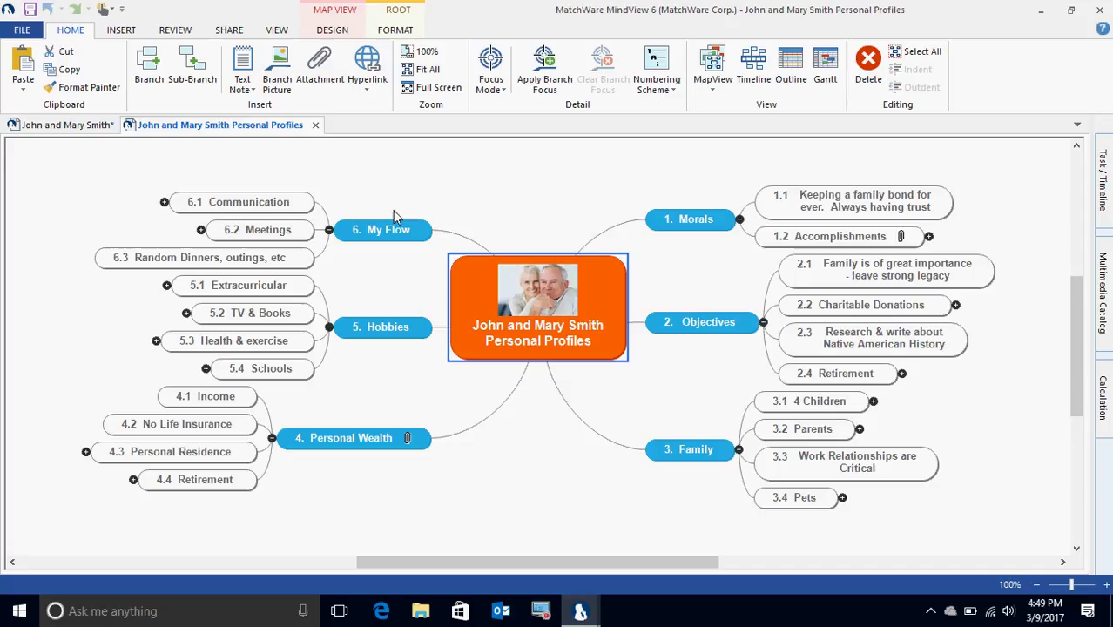
- Keep the central photo, expand 6.1 Communication and 6.2 Meetings, and collapse 1. Morals
click(278, 79)
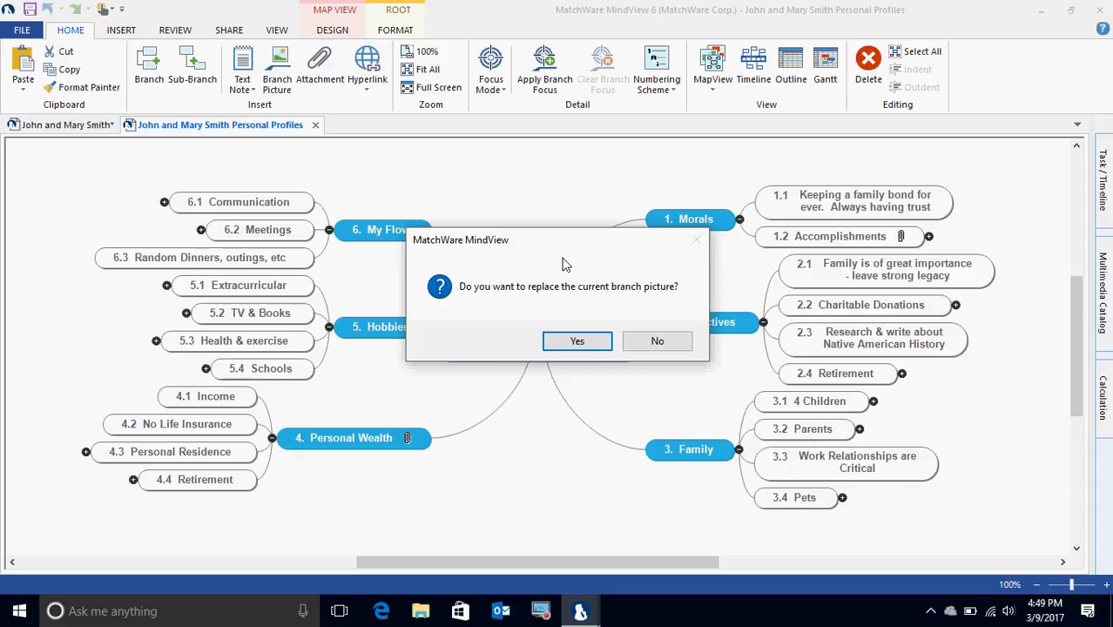
click(659, 343)
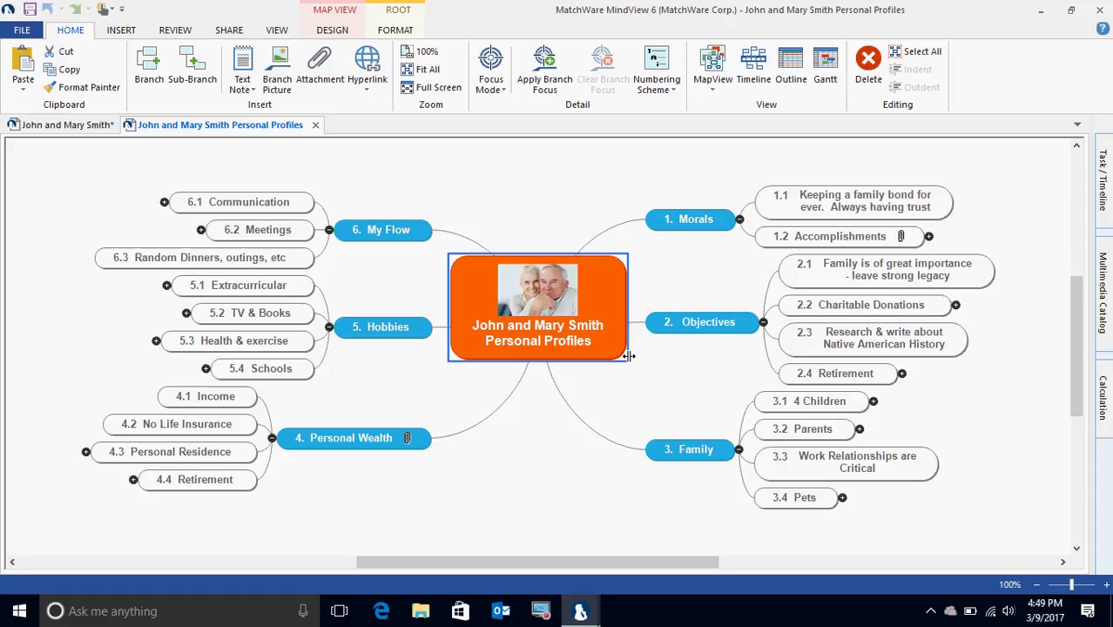
click(164, 202)
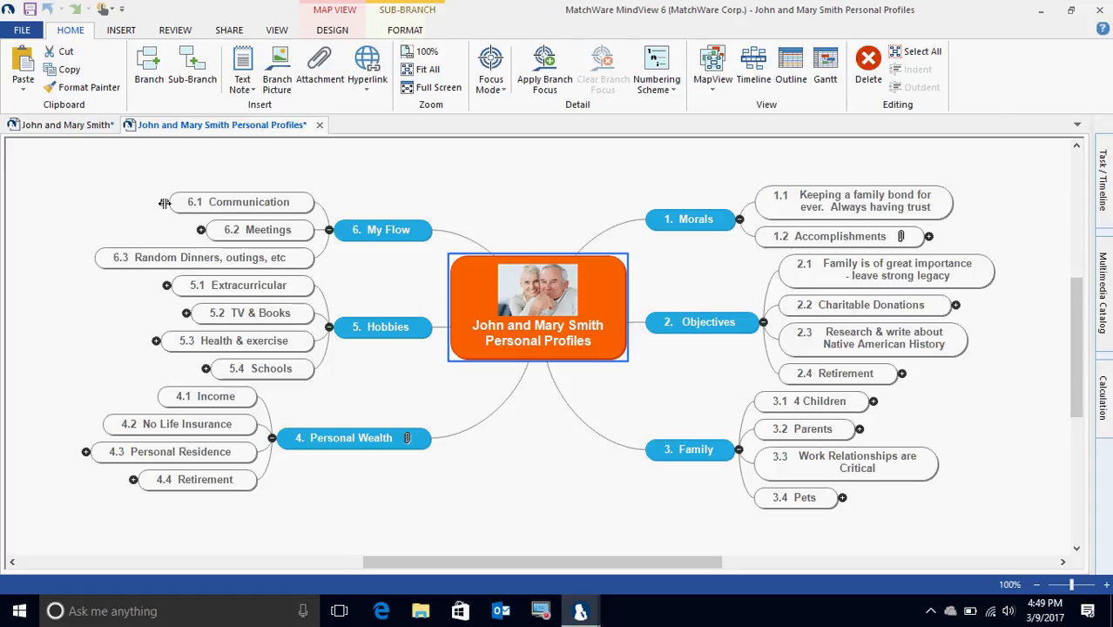
click(201, 232)
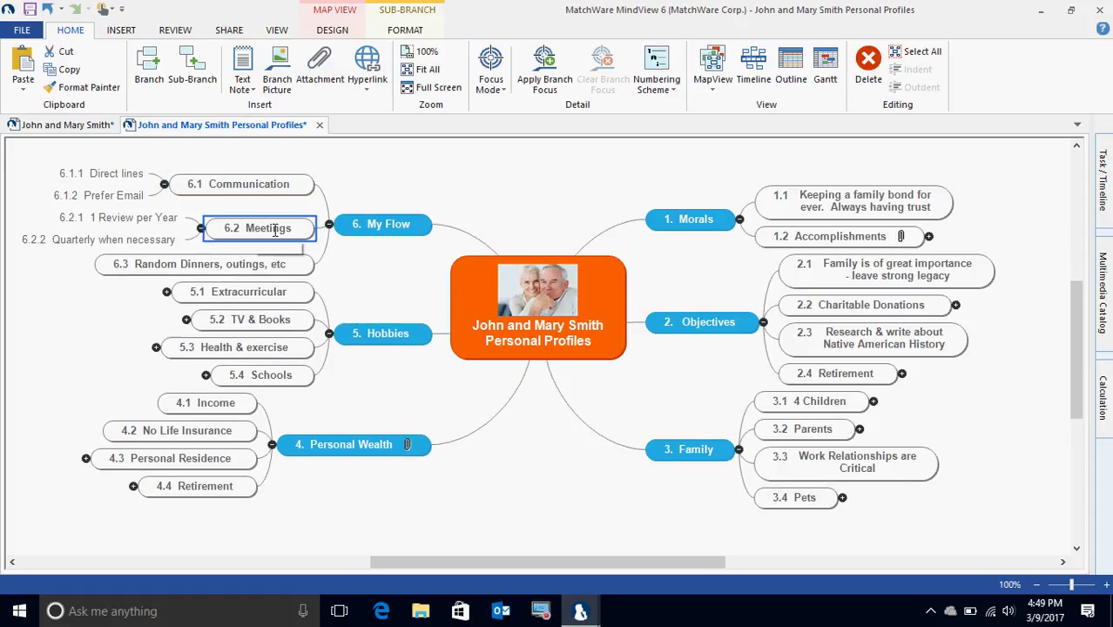
click(739, 219)
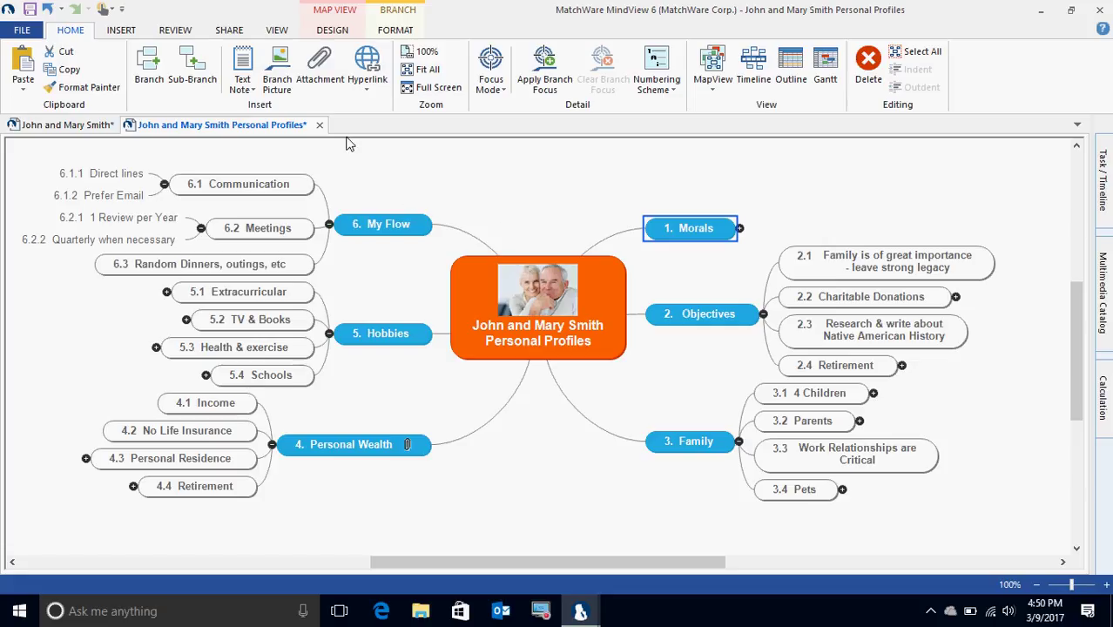
- Set the map view to Detail Level 2, then select 1.2 Accomplishments
click(277, 32)
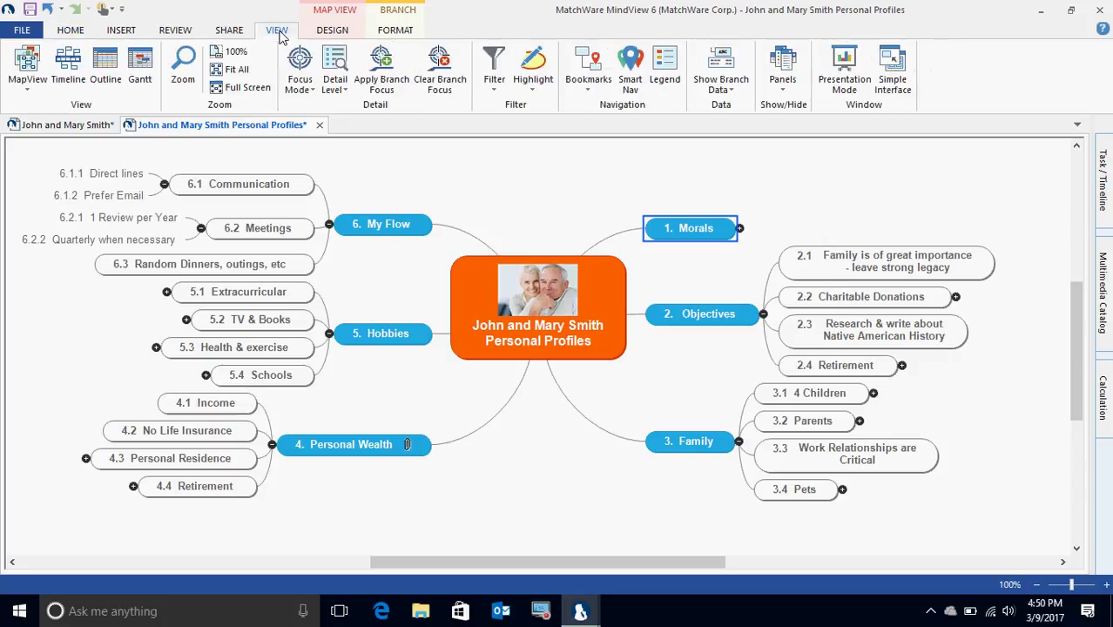
click(345, 88)
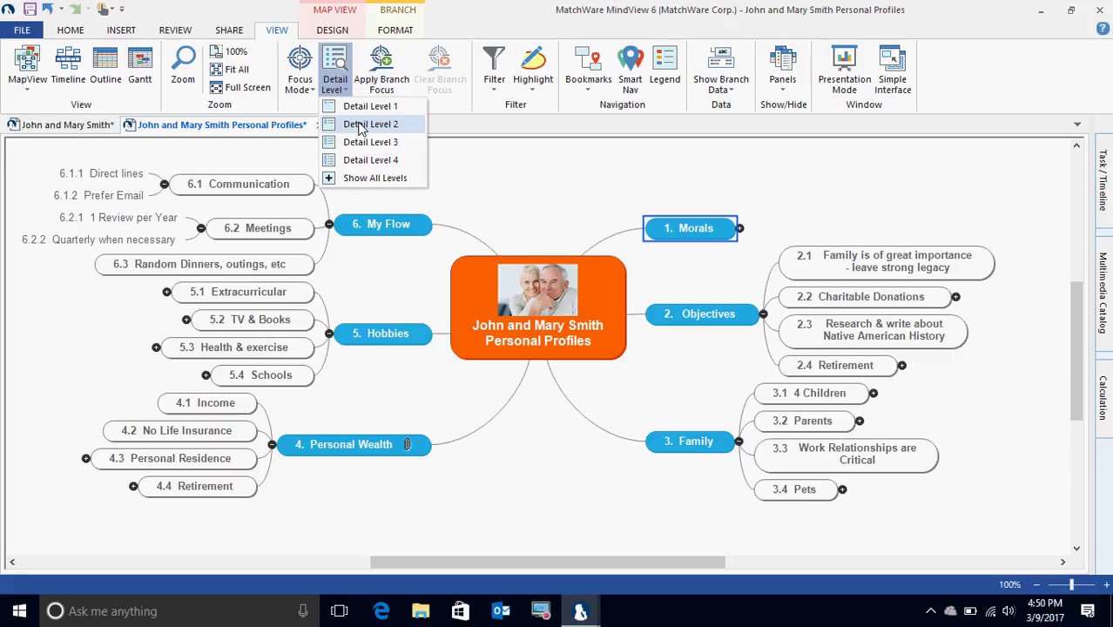
click(360, 128)
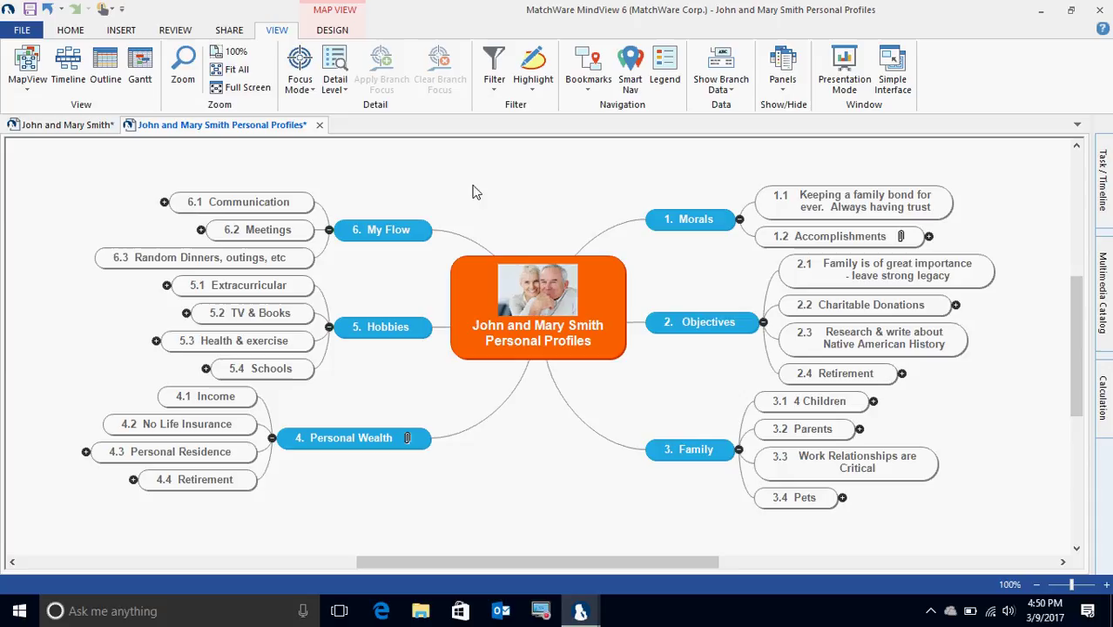
click(813, 241)
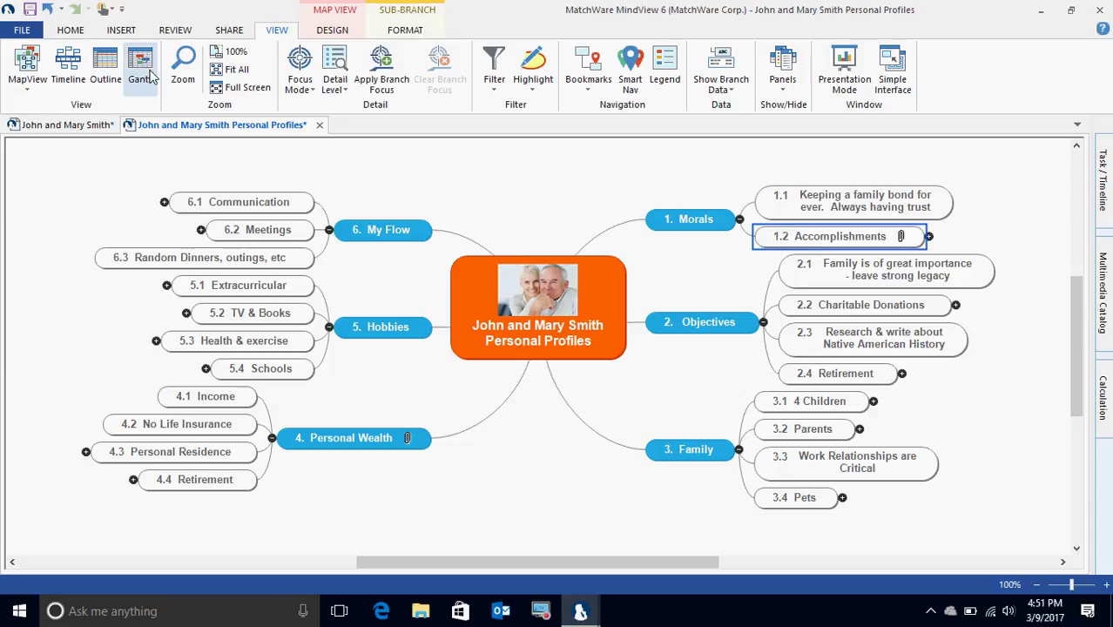
click(71, 33)
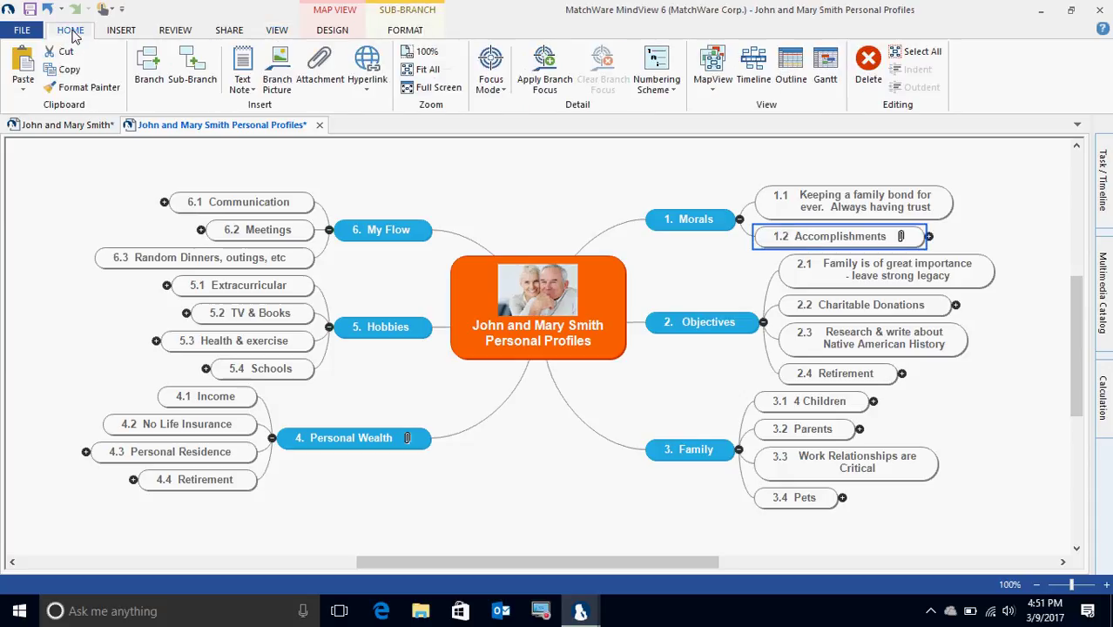
click(249, 61)
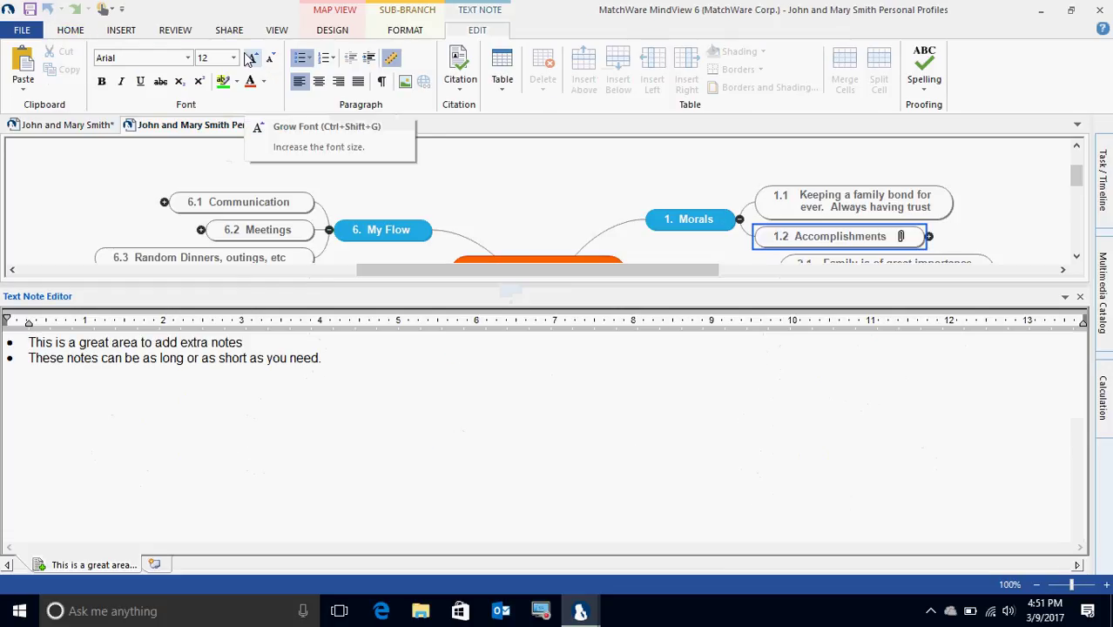
click(332, 357)
drag(332, 357, 4, 346)
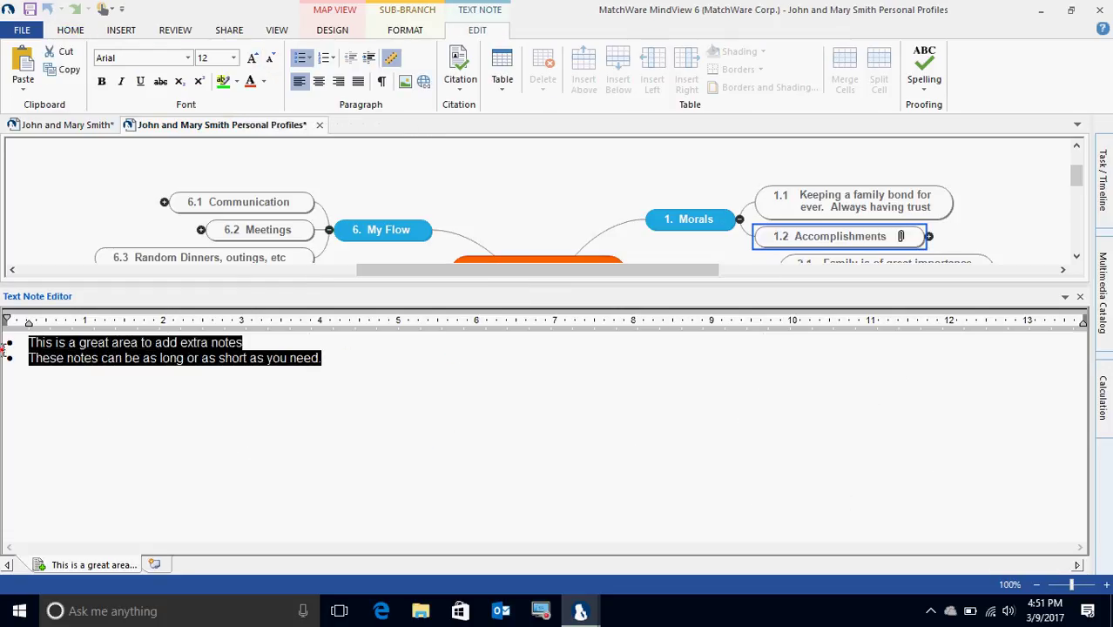
click(344, 359)
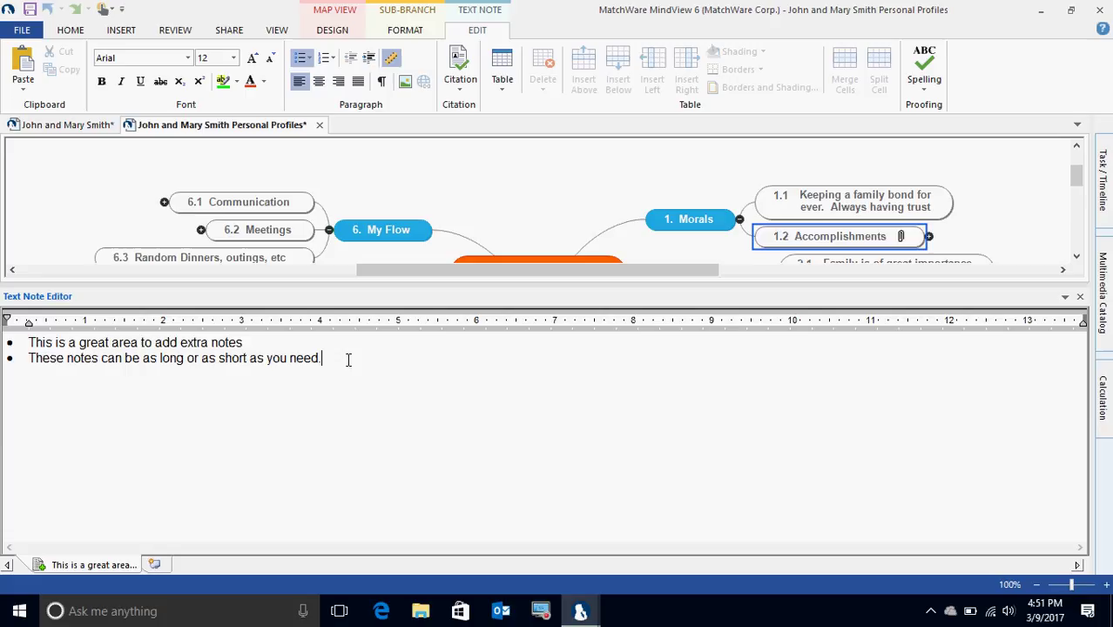
click(1078, 299)
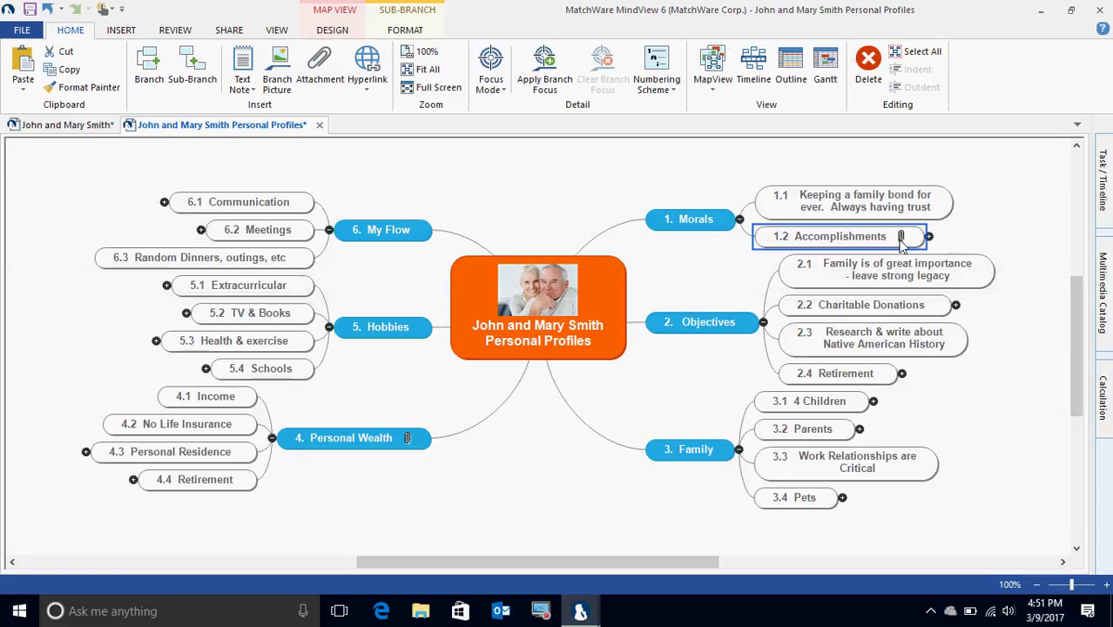
mouse_move(902, 244)
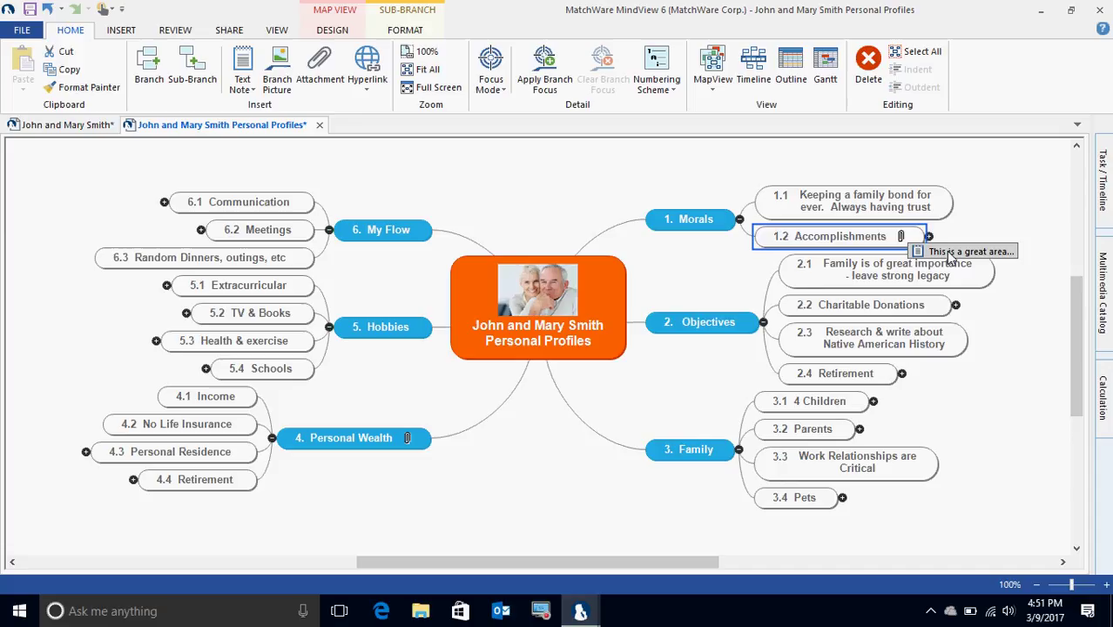
click(901, 240)
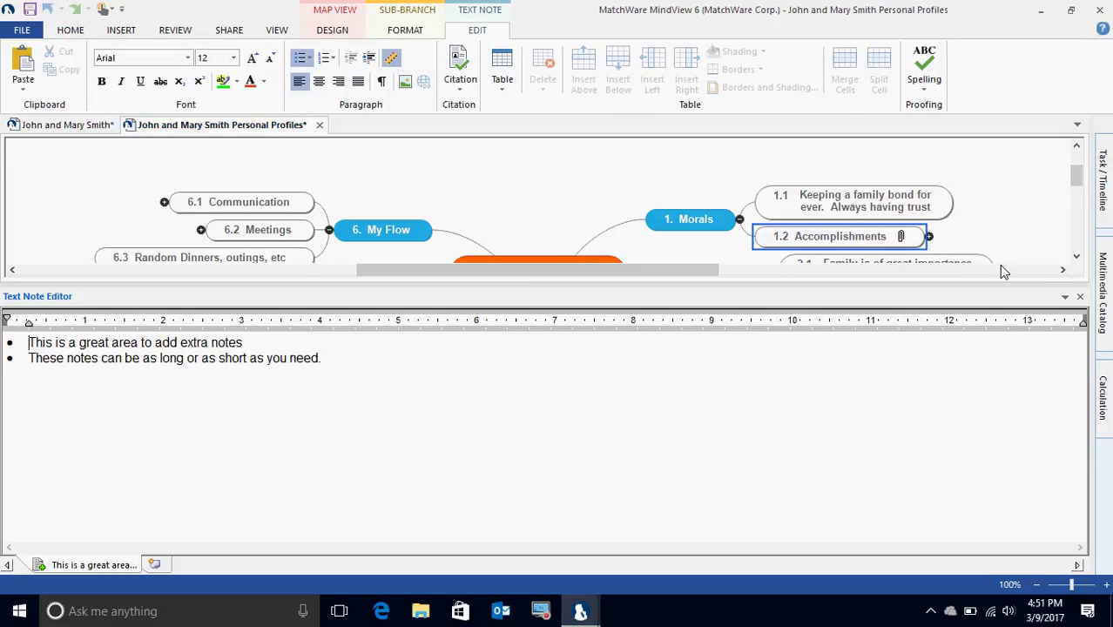
click(1079, 298)
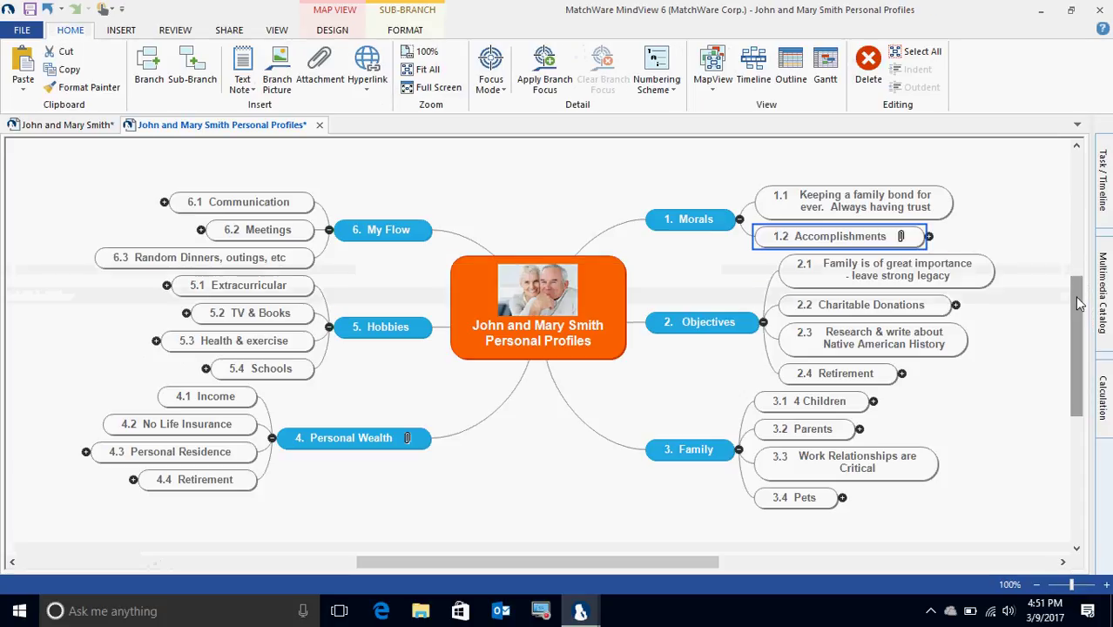
- Attach Desktop\Presentations\Wealth_Assets.xls to the 2.4 Retirement branch
click(858, 377)
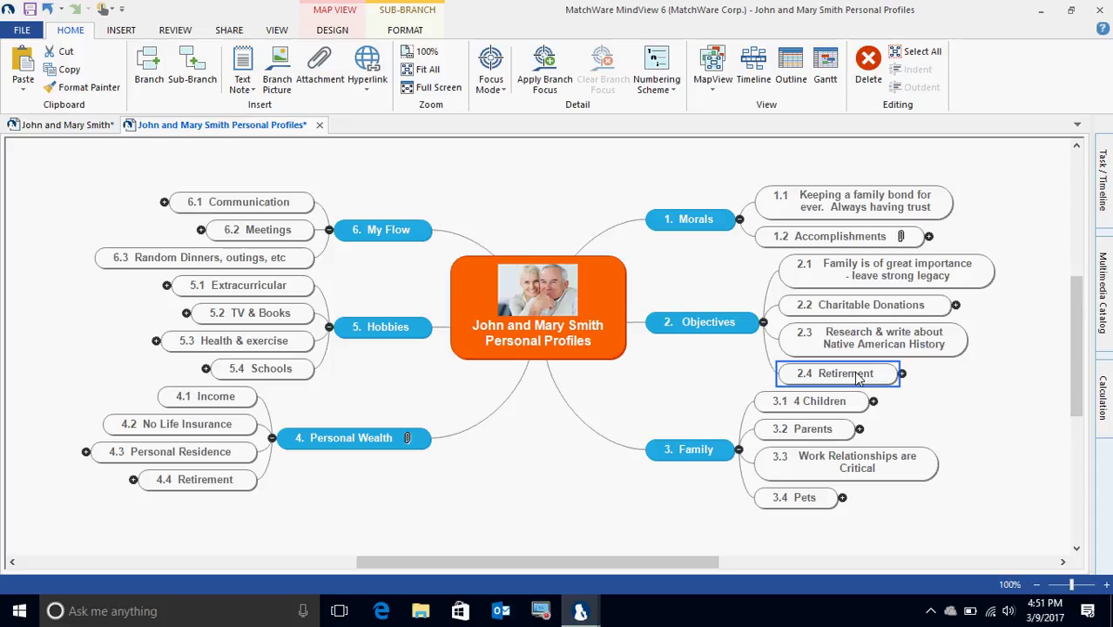
click(320, 70)
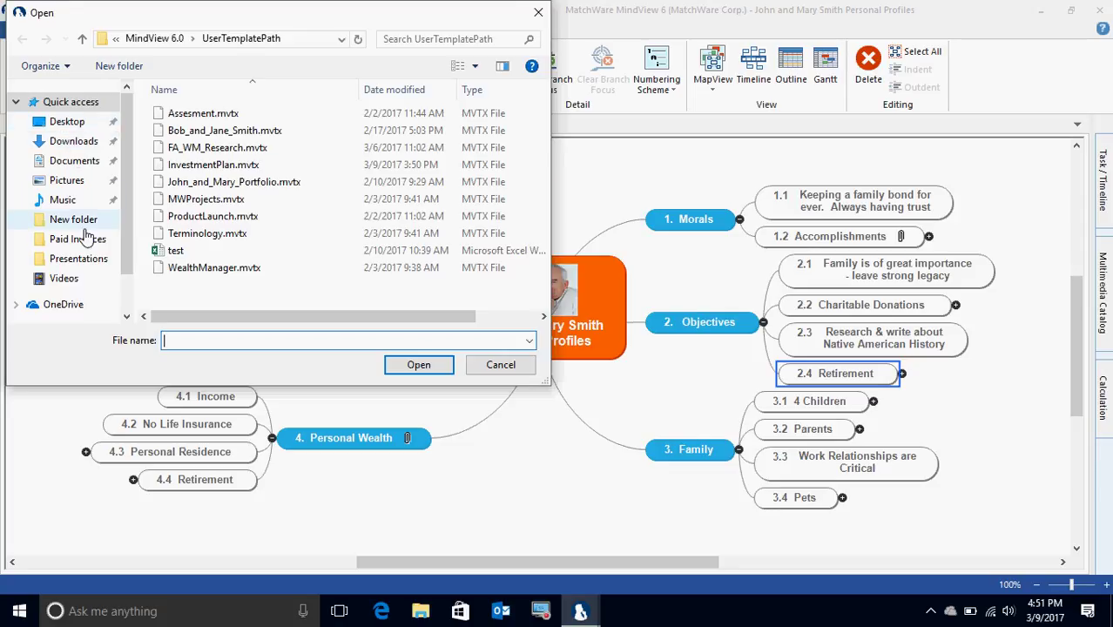
click(70, 125)
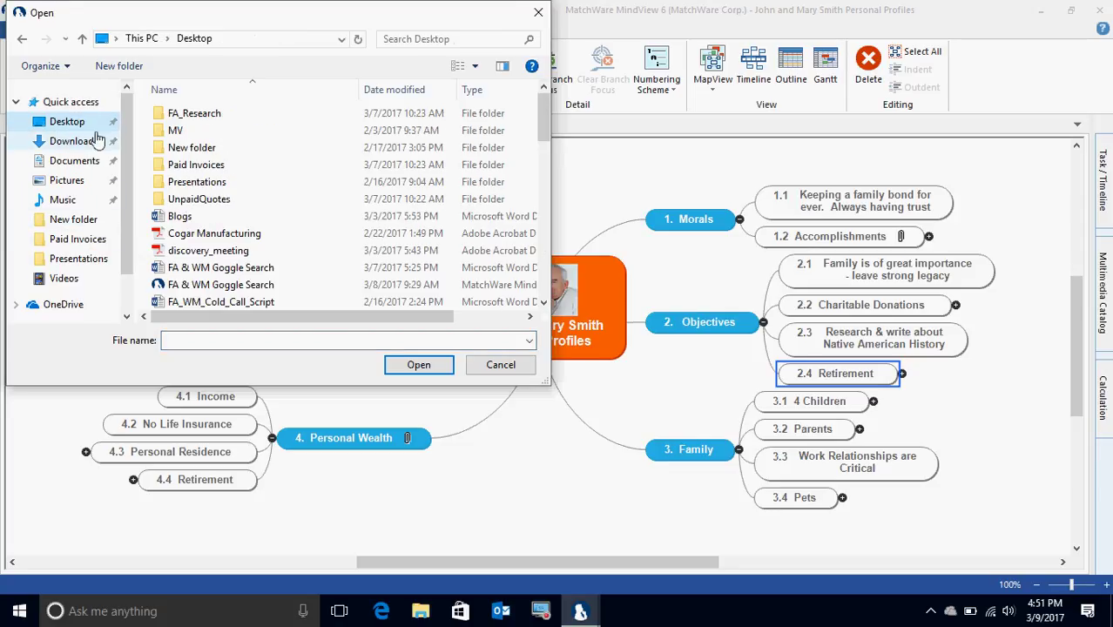
double_click(225, 185)
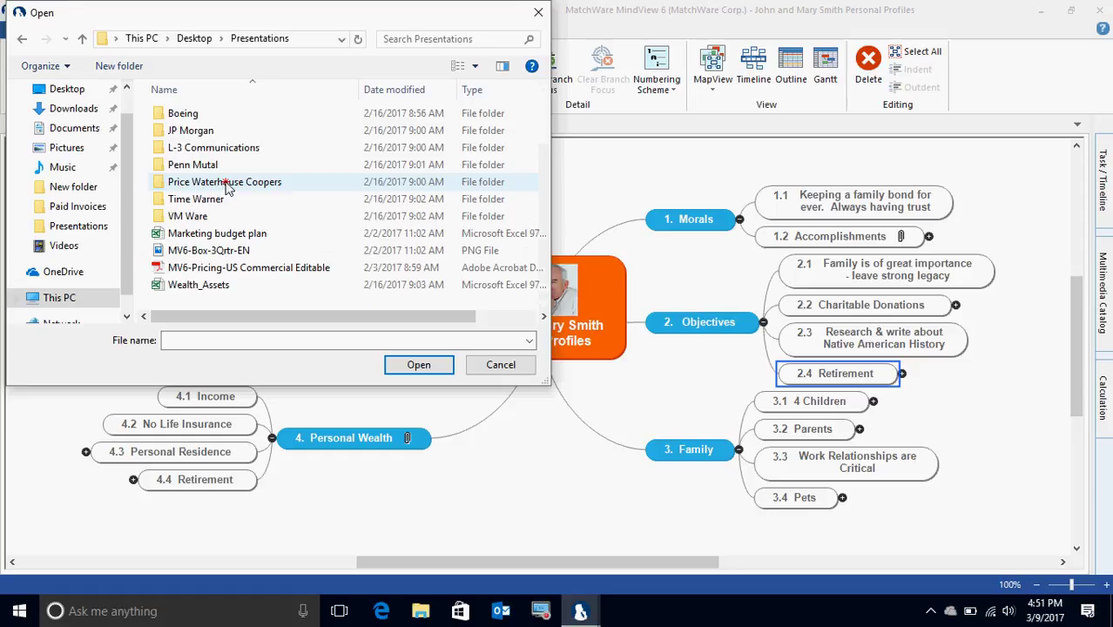
double_click(206, 287)
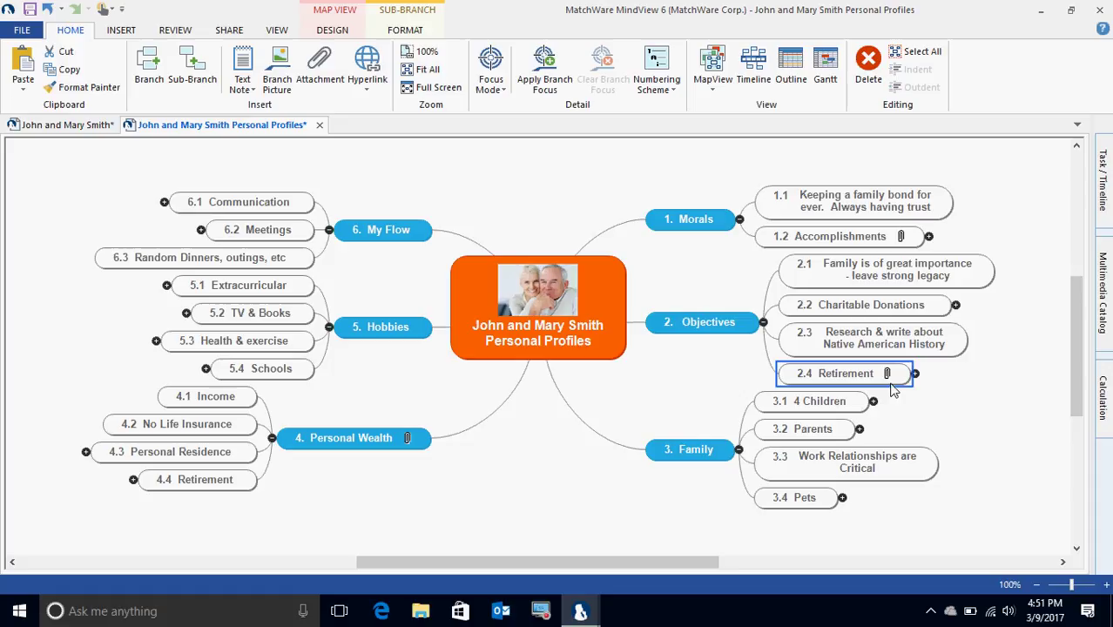
mouse_move(889, 377)
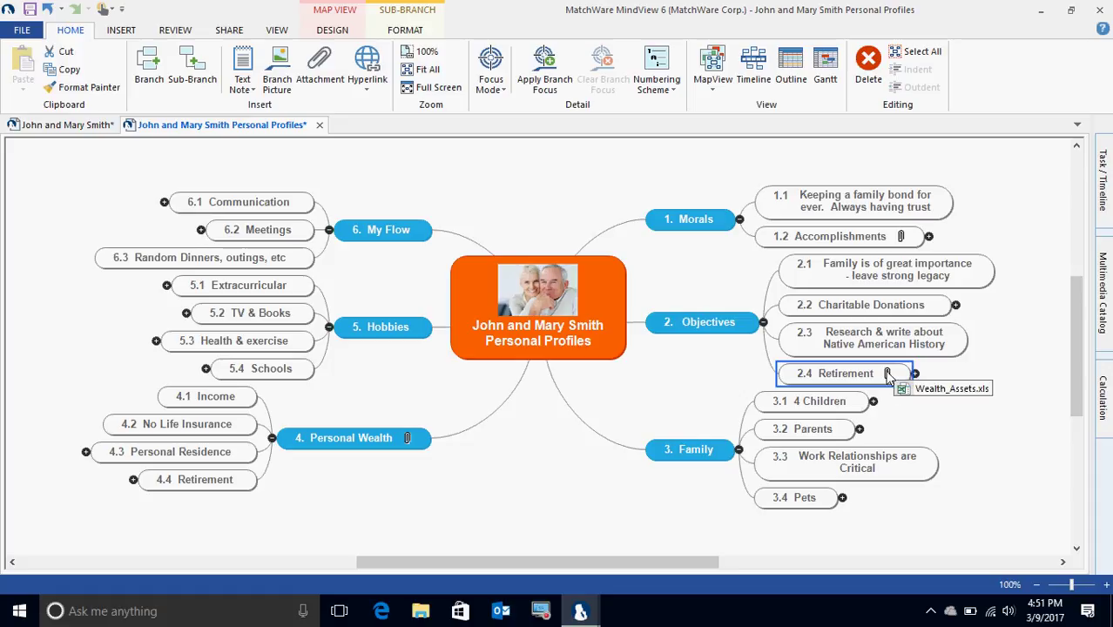
click(937, 389)
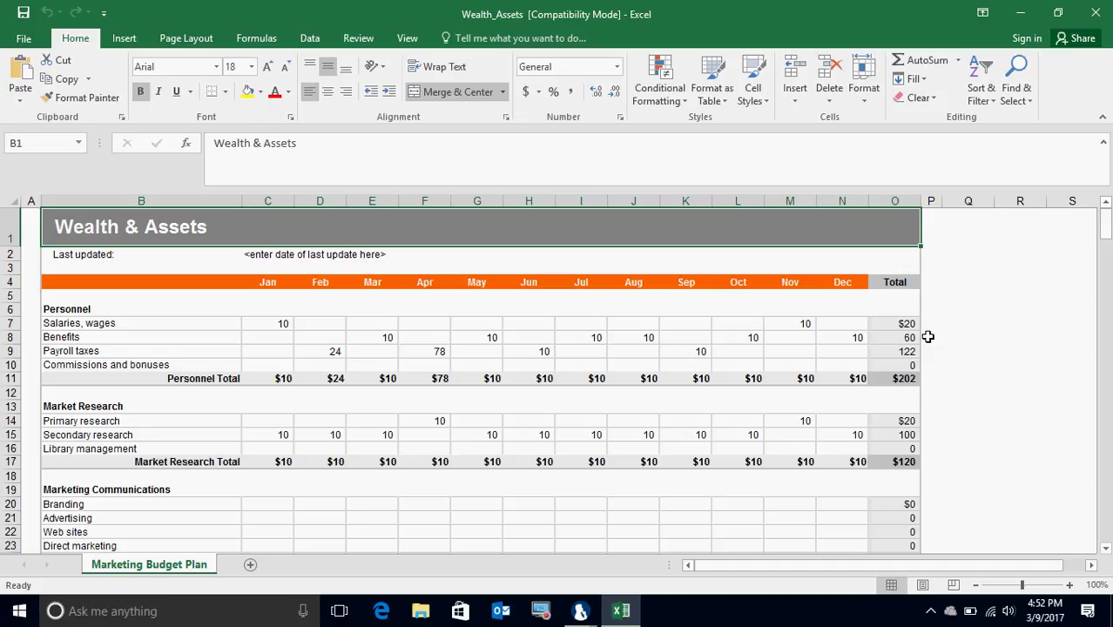
click(1094, 14)
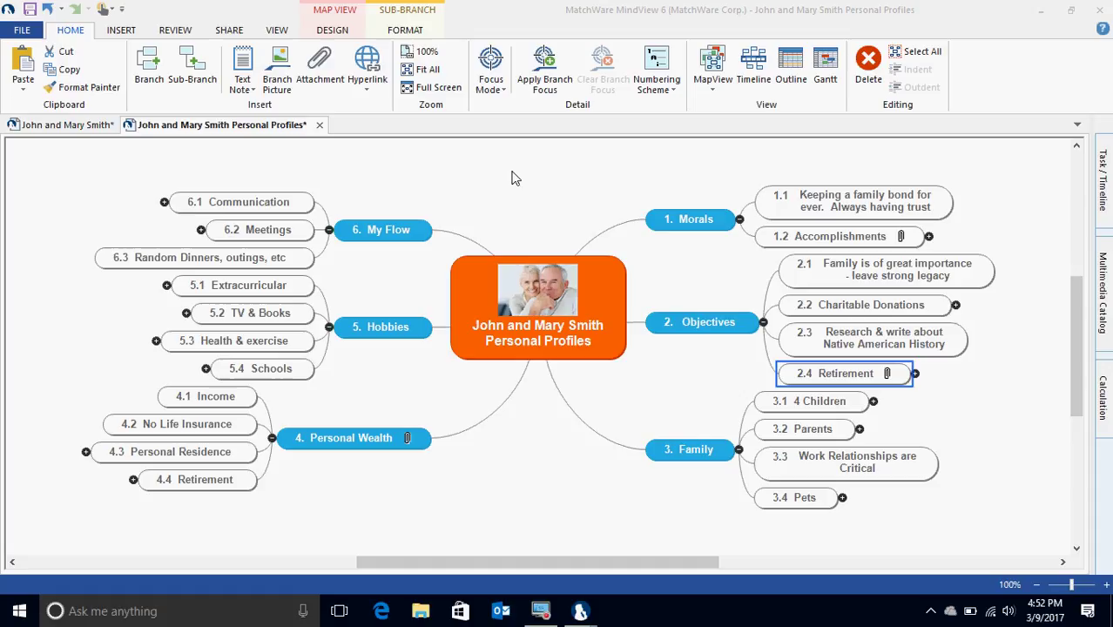
- Go to File > Export and choose Microsoft Word
click(22, 32)
click(43, 277)
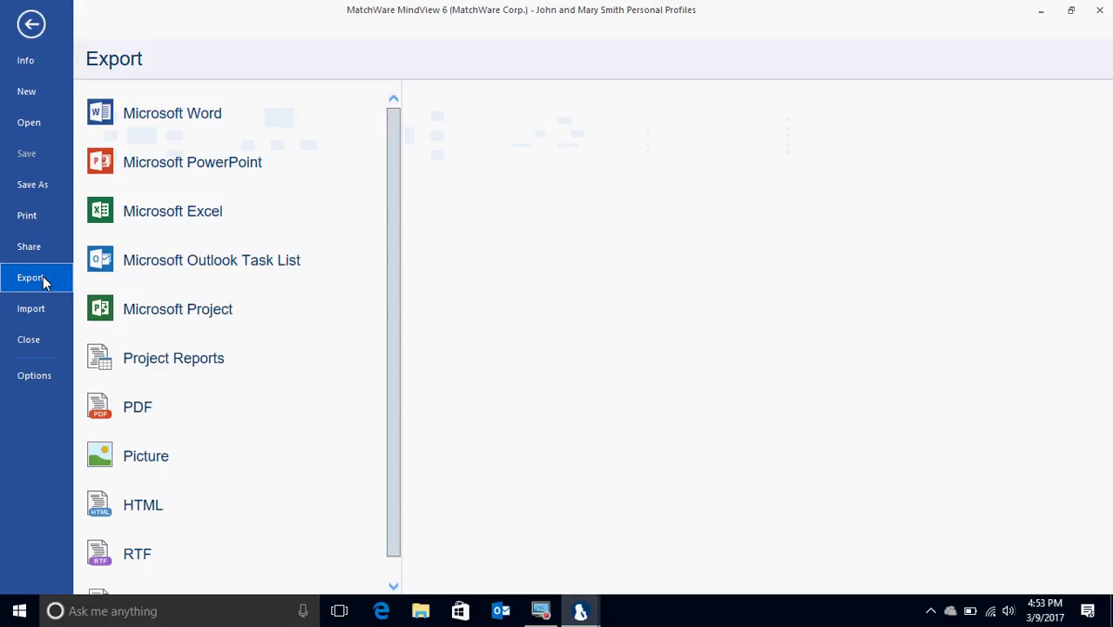
click(272, 121)
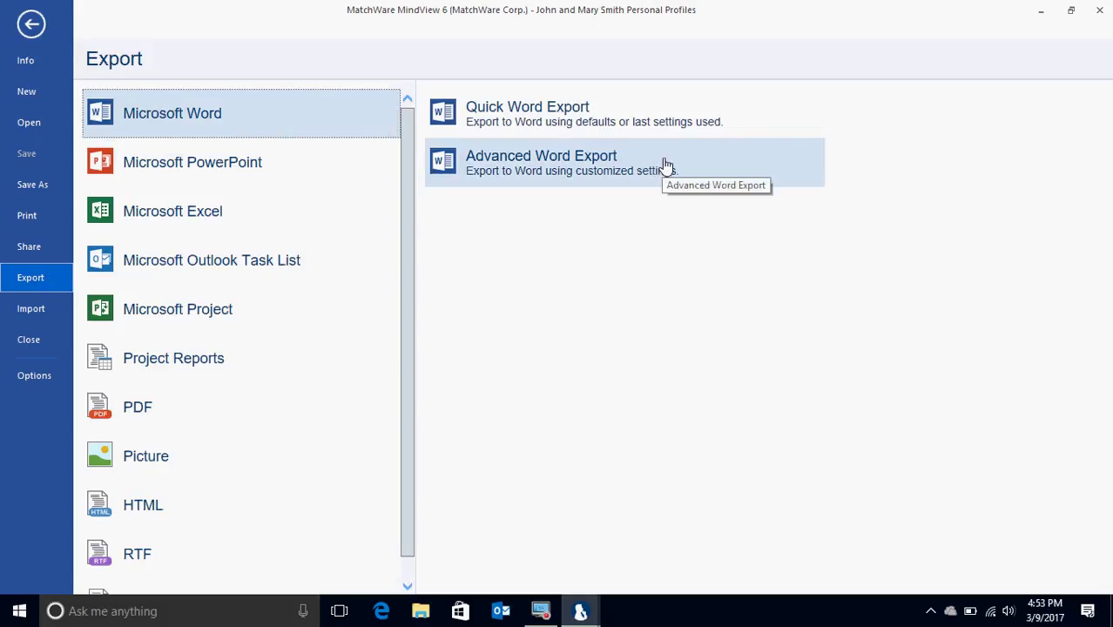
- Run Advanced Word Export without comments, replacing the existing Desktop file and confirming the prompts
click(666, 166)
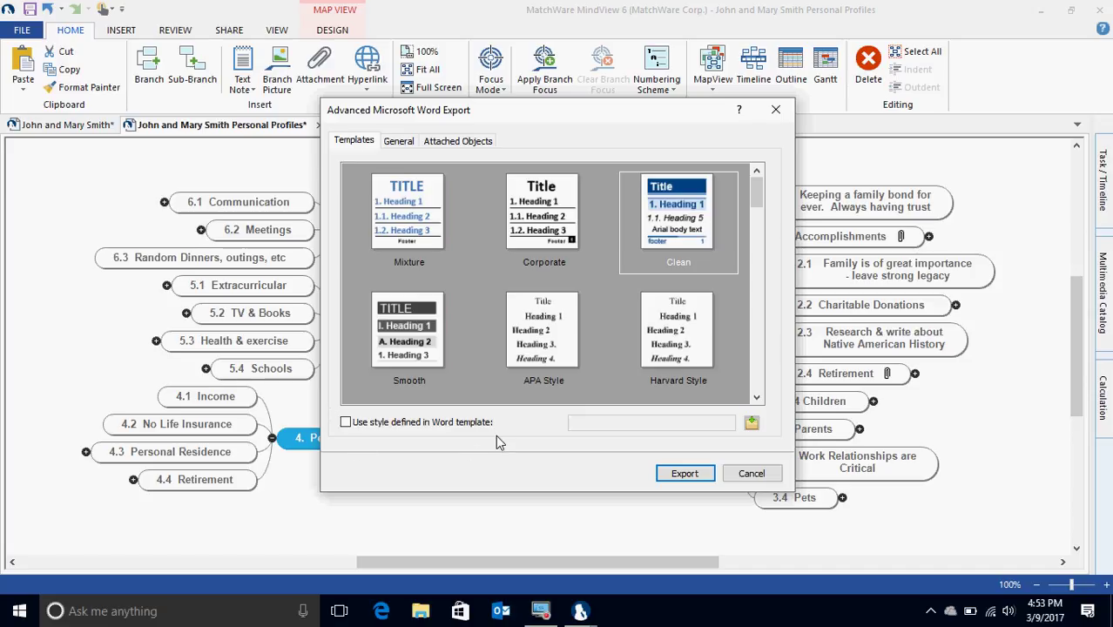
click(402, 144)
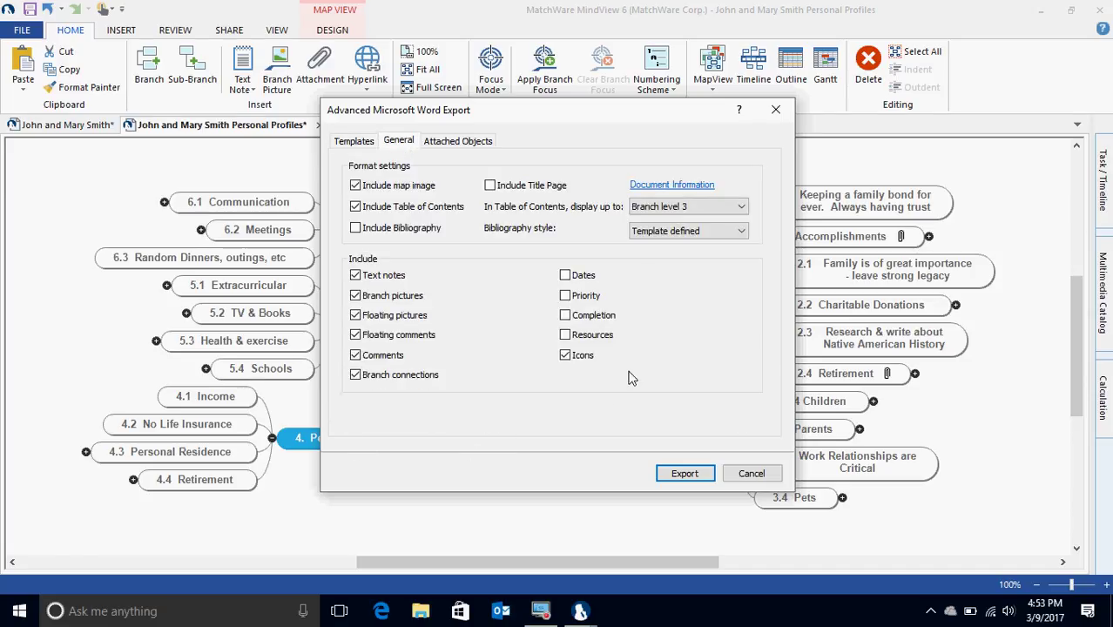
click(356, 355)
click(674, 476)
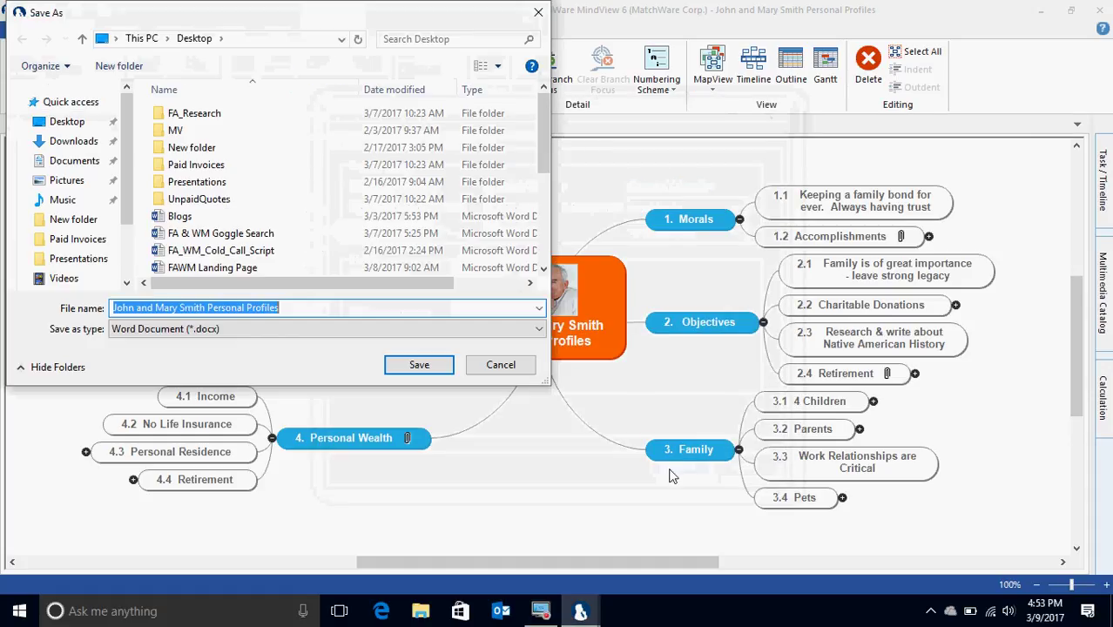
click(604, 304)
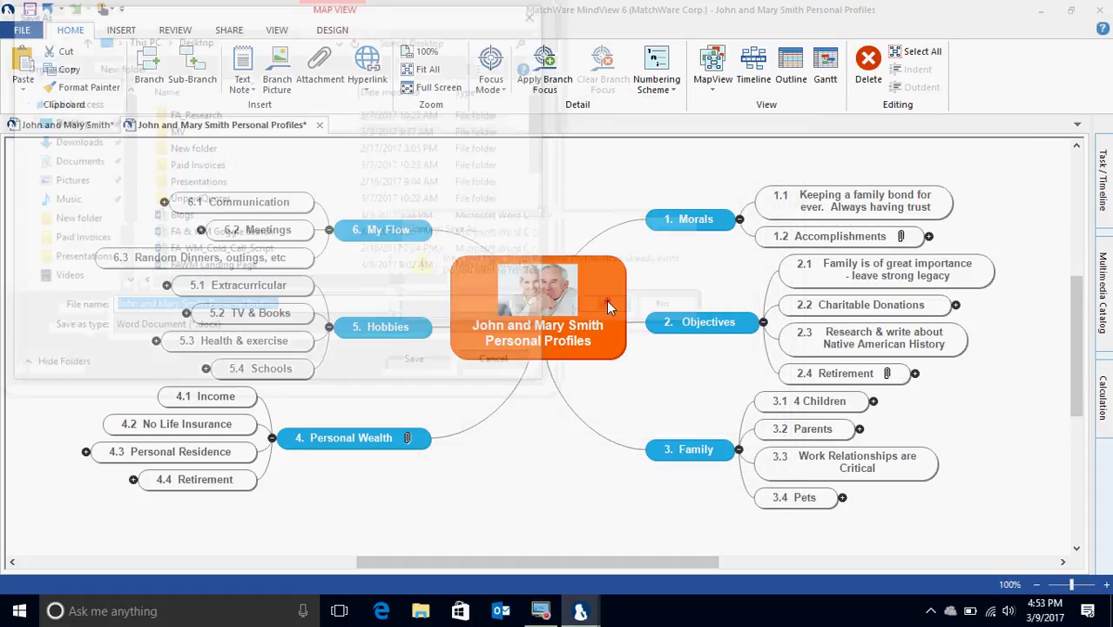
click(640, 419)
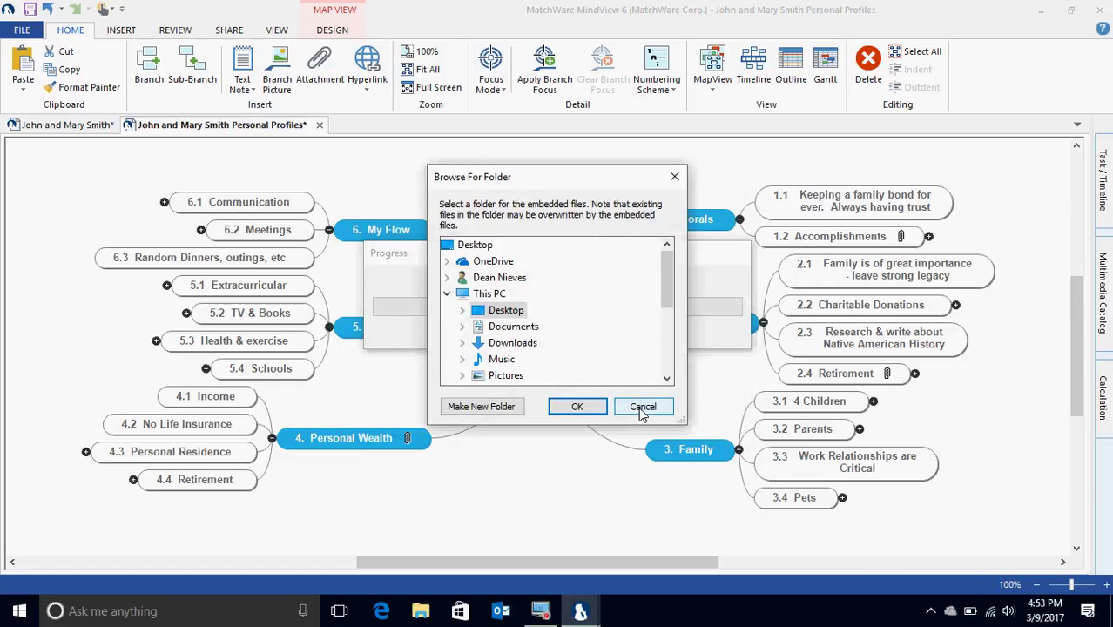
click(573, 405)
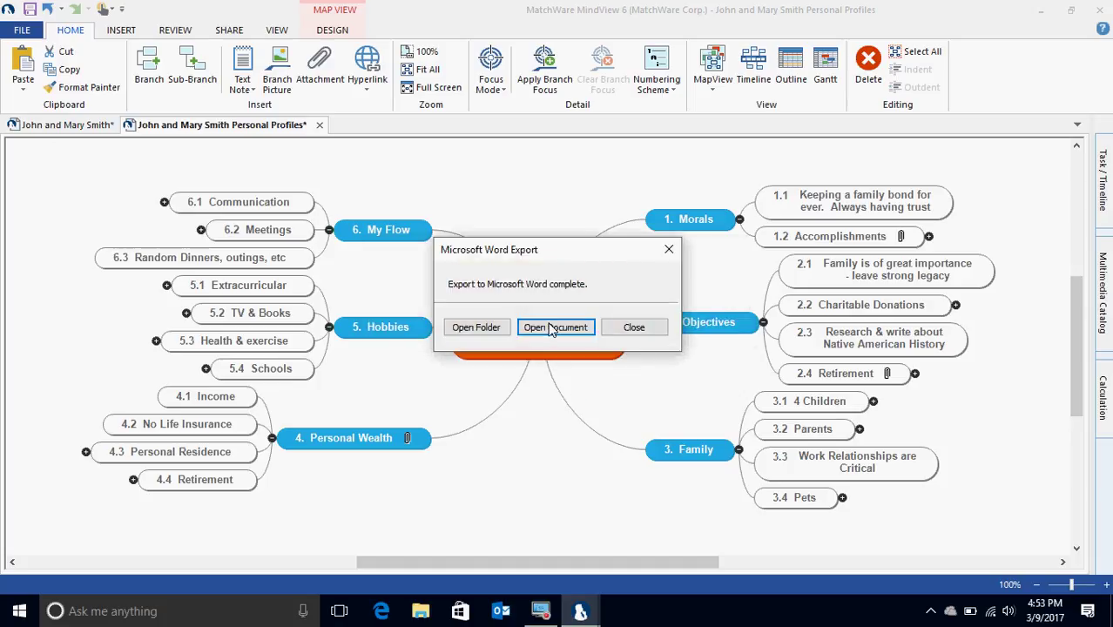
- Open the exported Personal Profiles document in Word, updating its fields and table-of-contents page numbers, then scroll through it
click(548, 331)
click(530, 352)
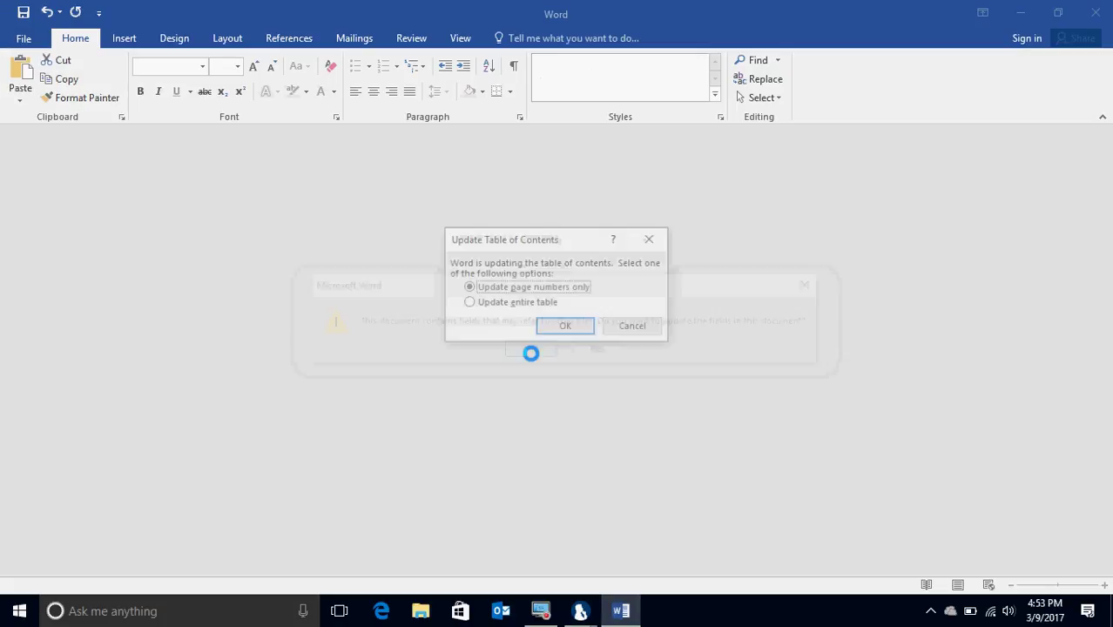
click(566, 328)
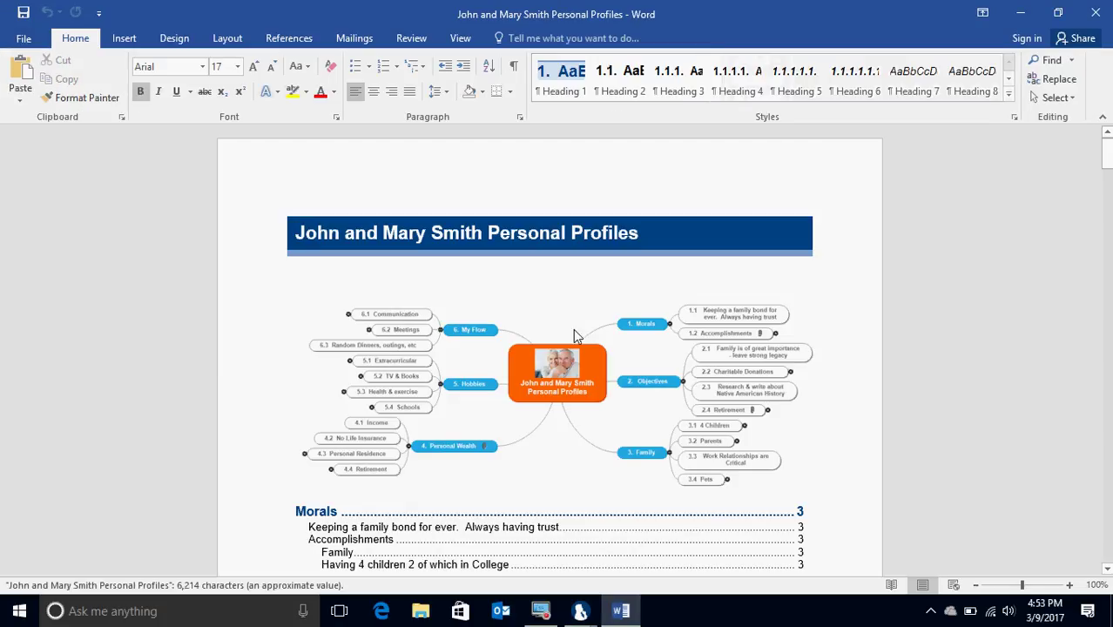
scroll(567, 325, down, 1)
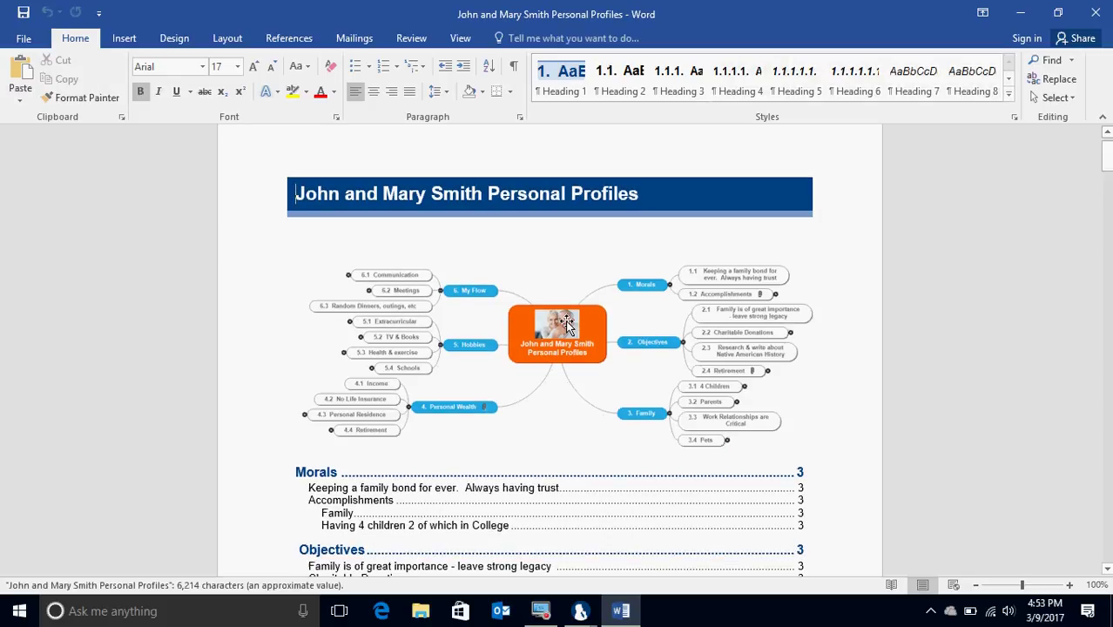
scroll(567, 325, down, 1)
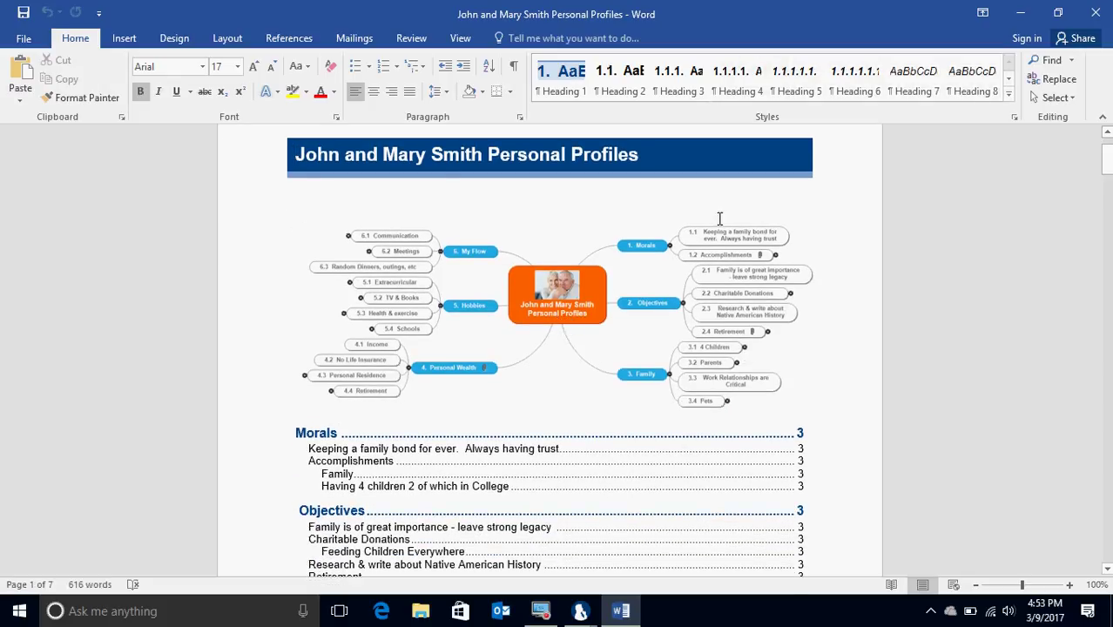
scroll(701, 233, down, 3)
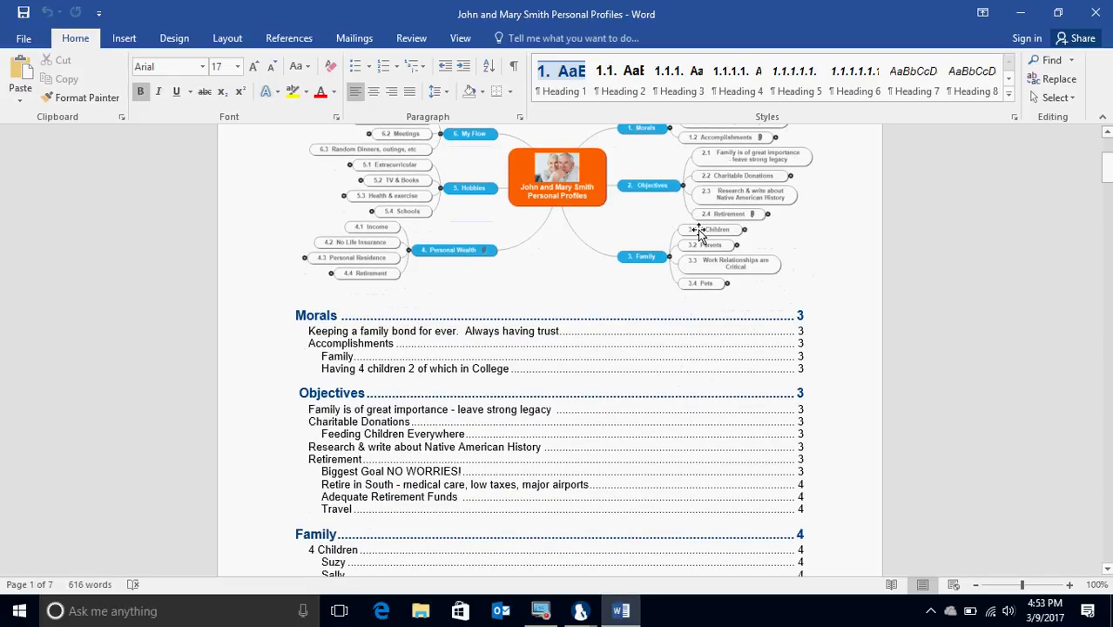
scroll(701, 233, down, 2)
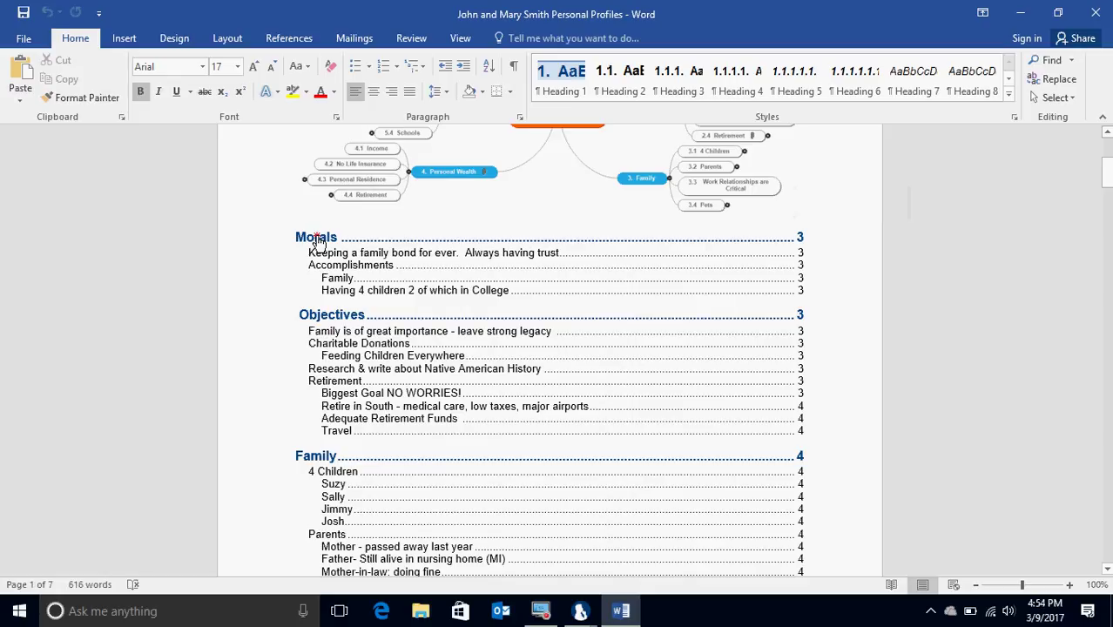
- Jump to the Morals section, inspect its photo and Accomplishments bullet notes, then close Word
ctrl+click(318, 236)
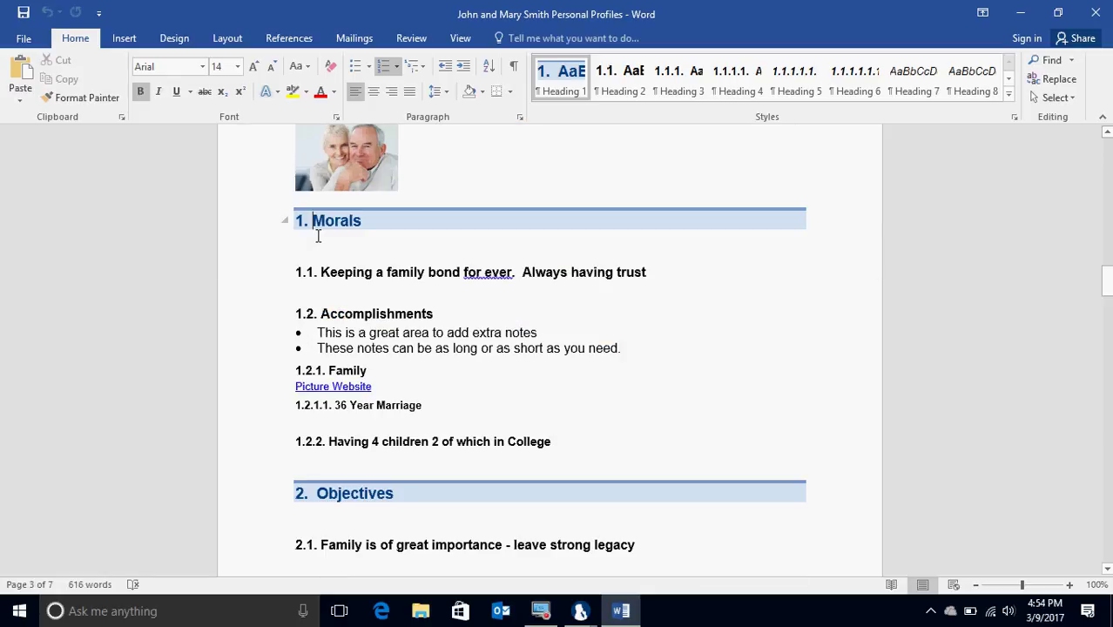
click(353, 172)
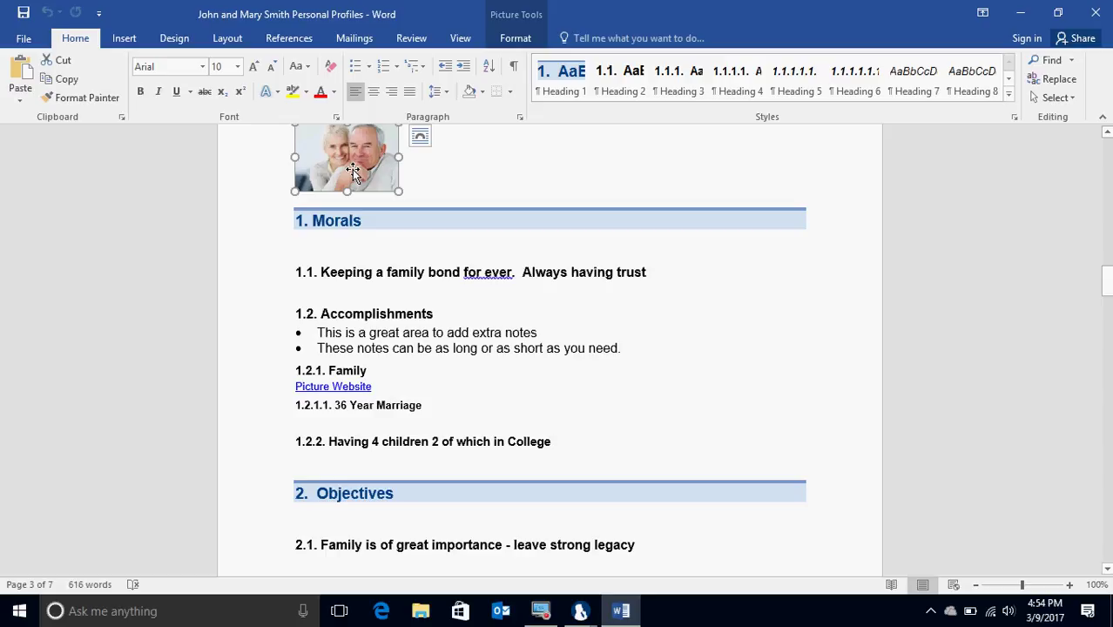
drag(636, 348, 447, 332)
scroll(383, 377, down, 5)
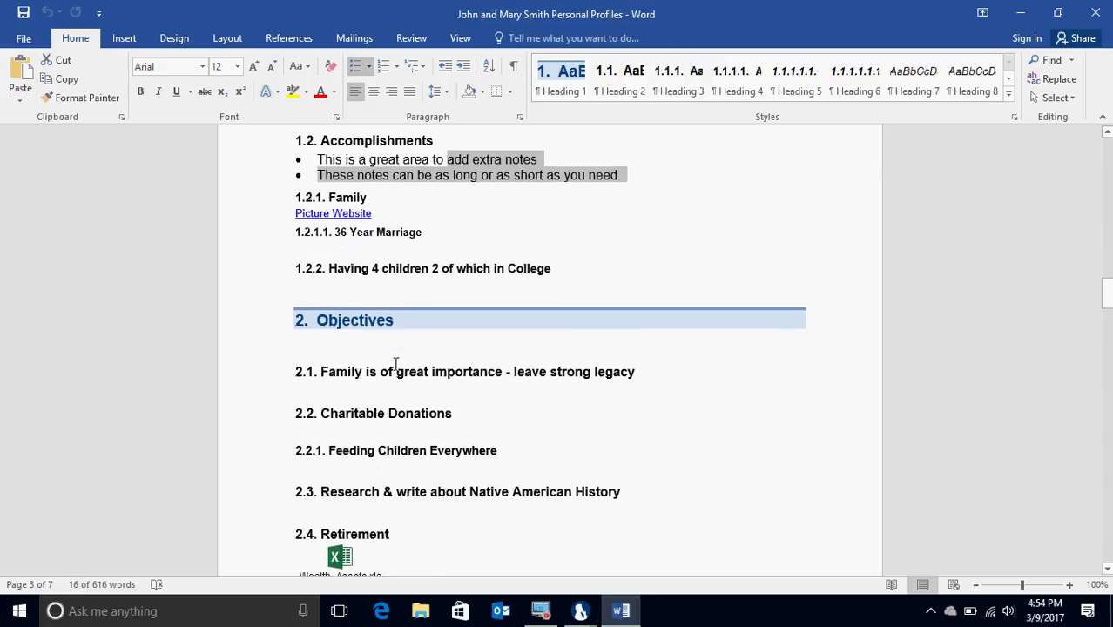
scroll(396, 364, down, 1)
click(380, 493)
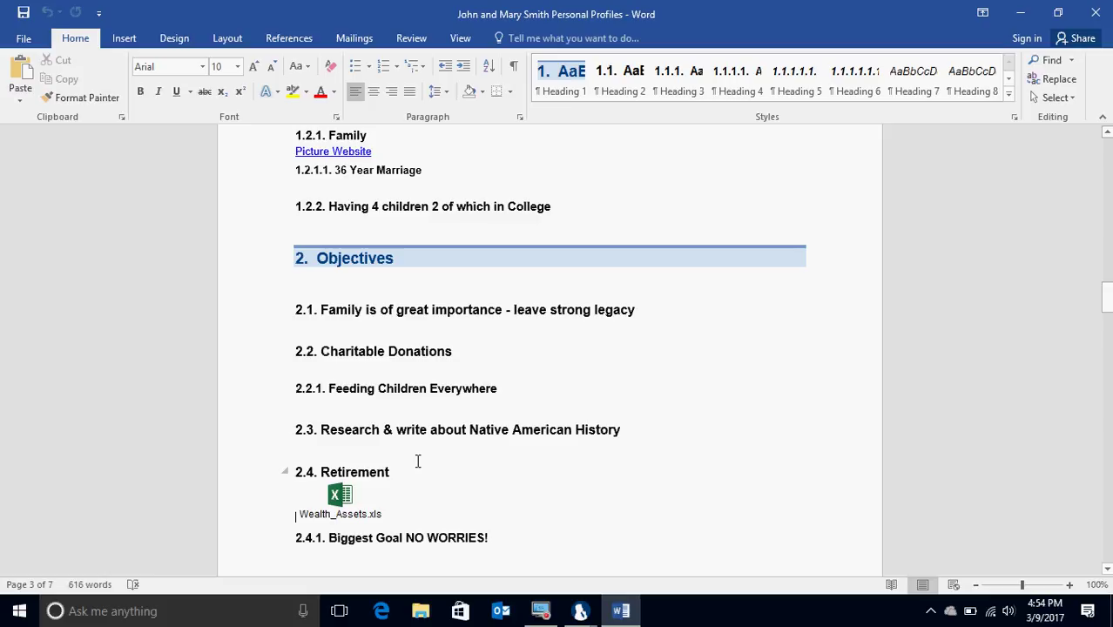
click(1097, 12)
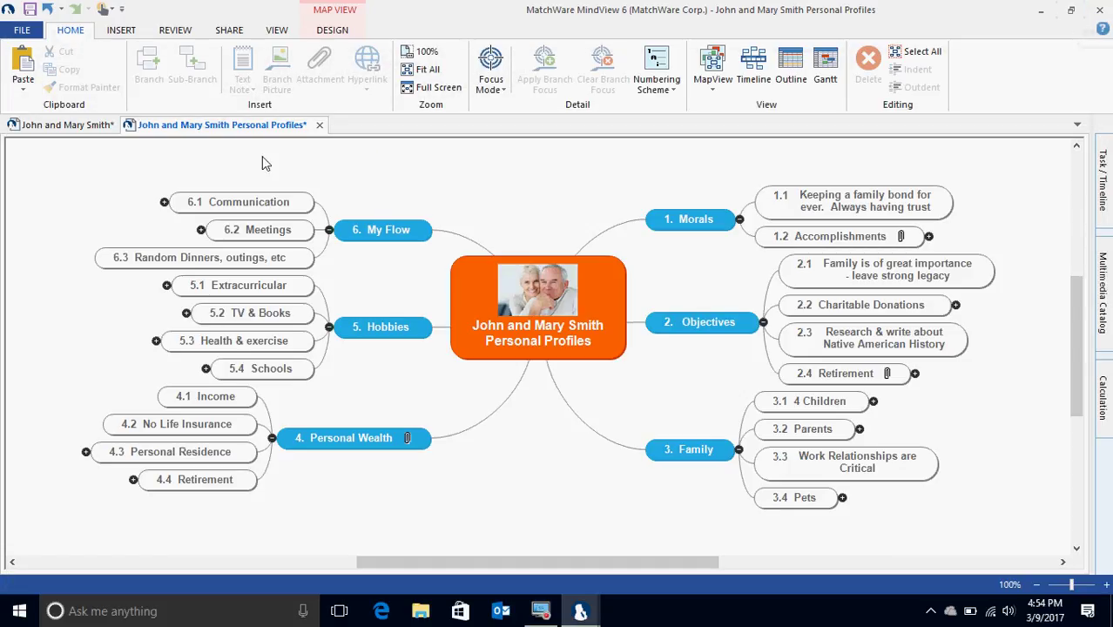
- Create a new map from the Wealth Management template in My Templates
click(22, 29)
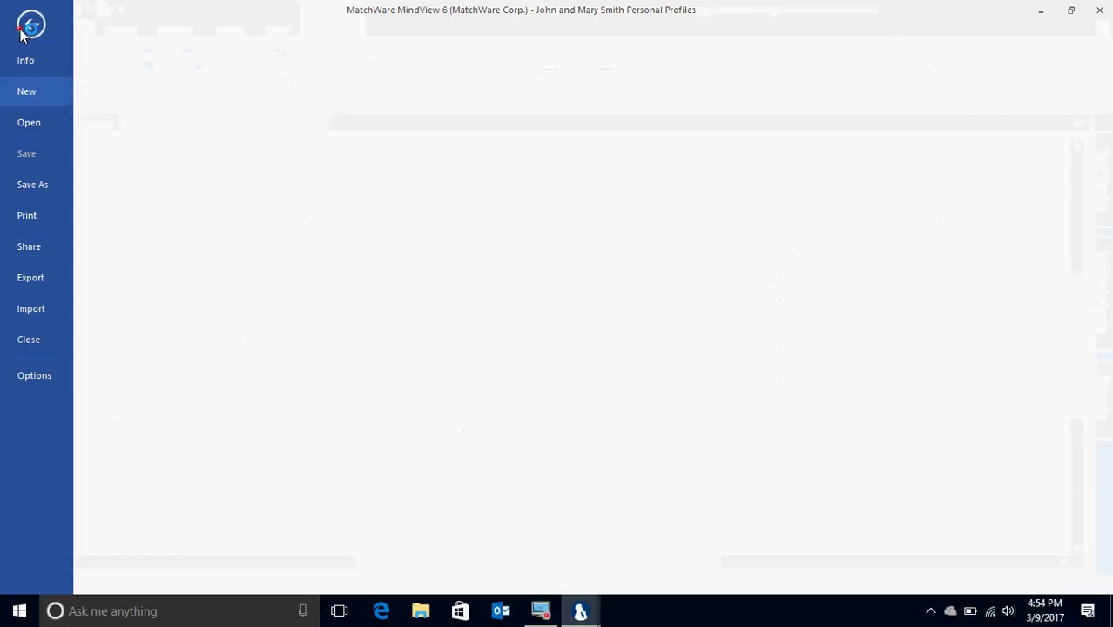
click(551, 323)
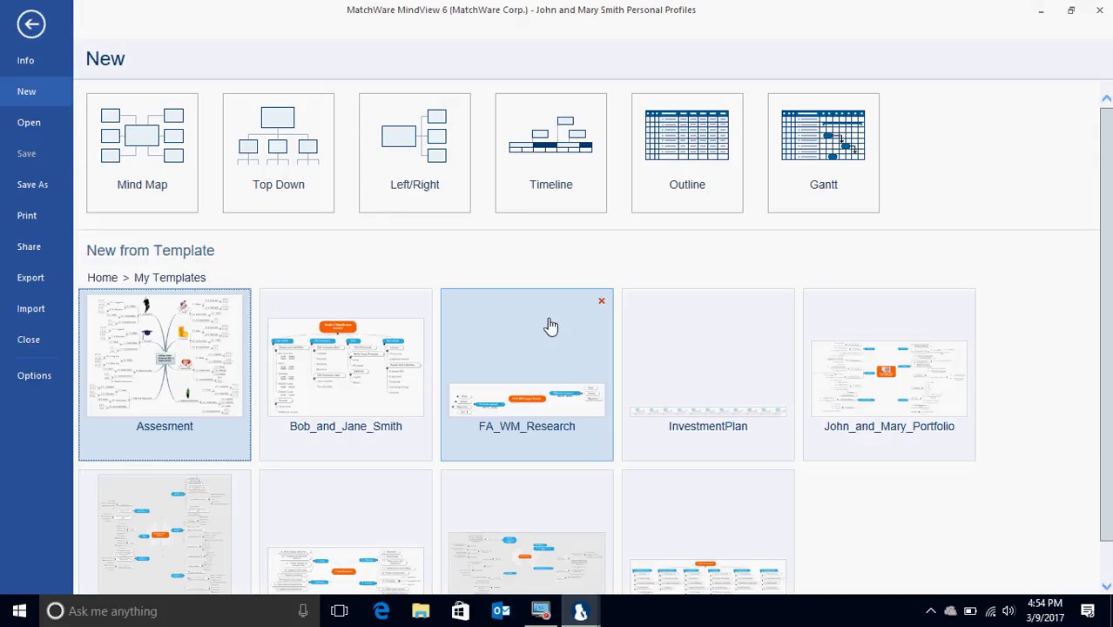
scroll(633, 472, down, 1)
click(710, 490)
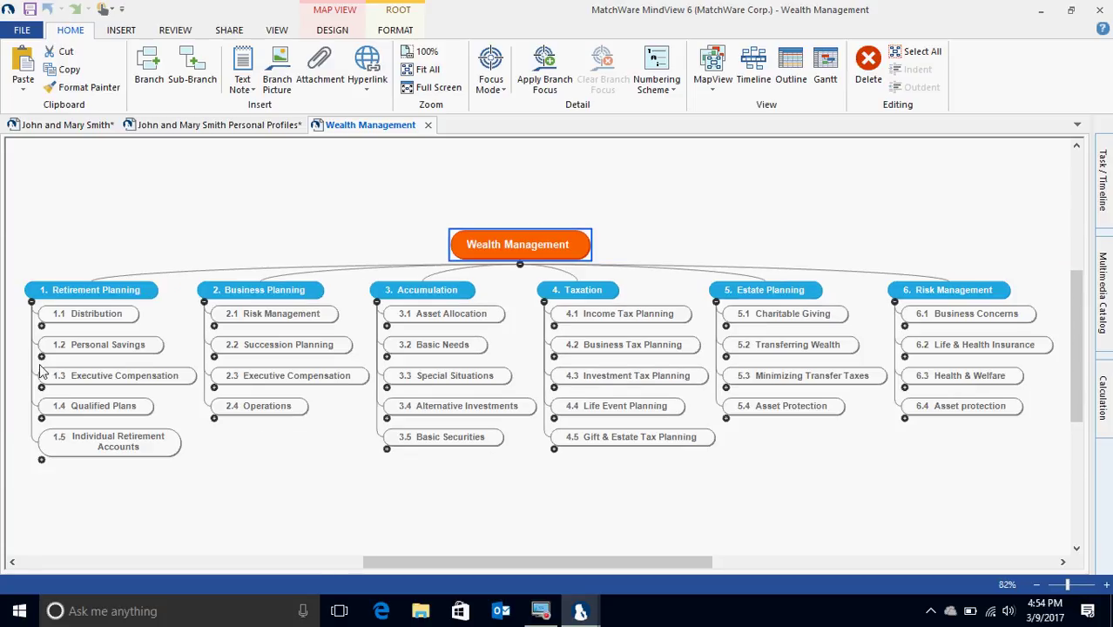
- Expand sub-branches 1.2, 2.2, 3.2, 4.2, 5.2 and 6.2 to reveal their detailed offerings
click(41, 364)
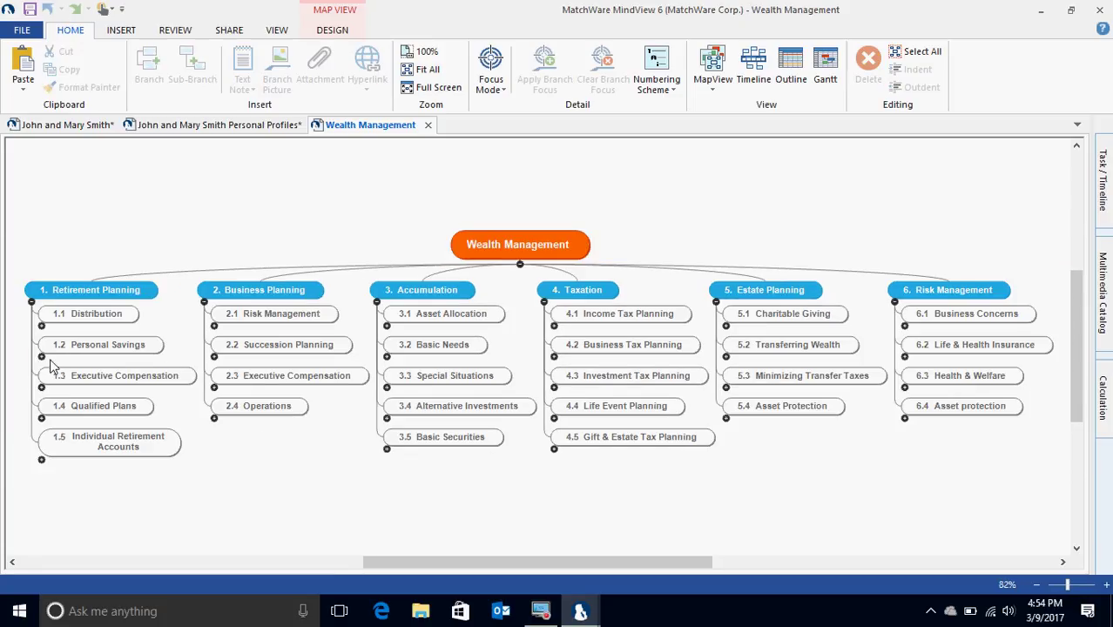
click(41, 356)
click(202, 356)
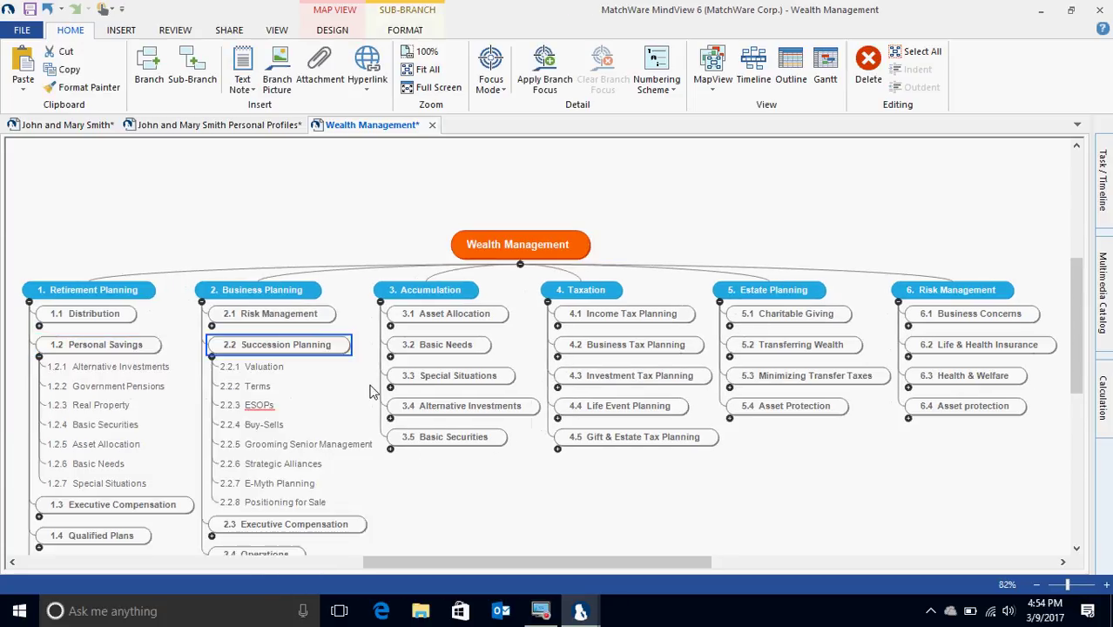
click(392, 356)
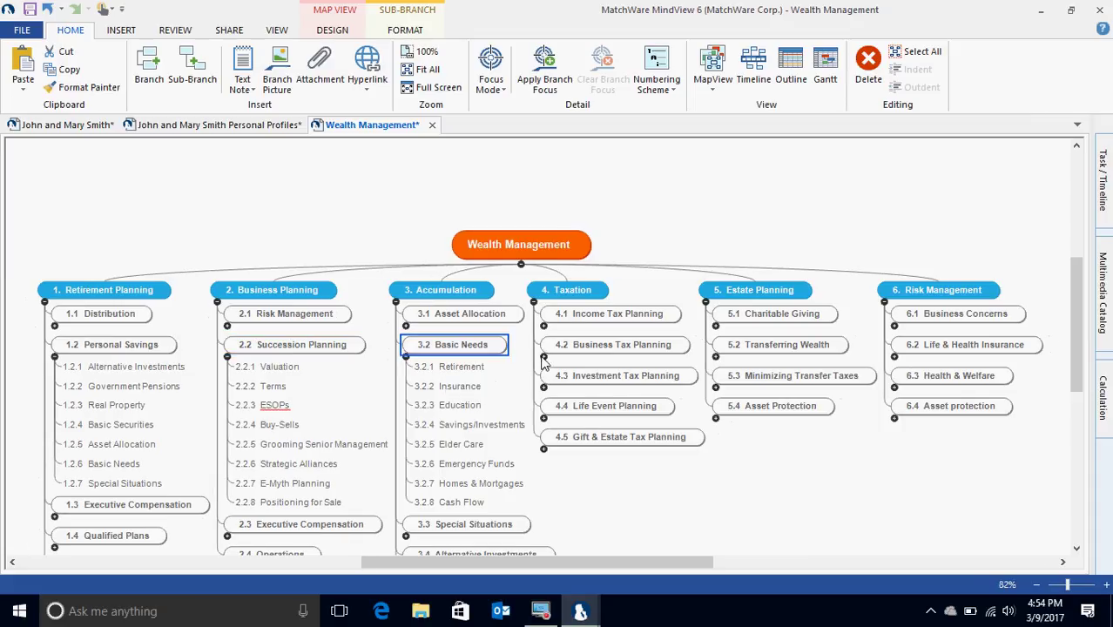
click(543, 356)
click(727, 356)
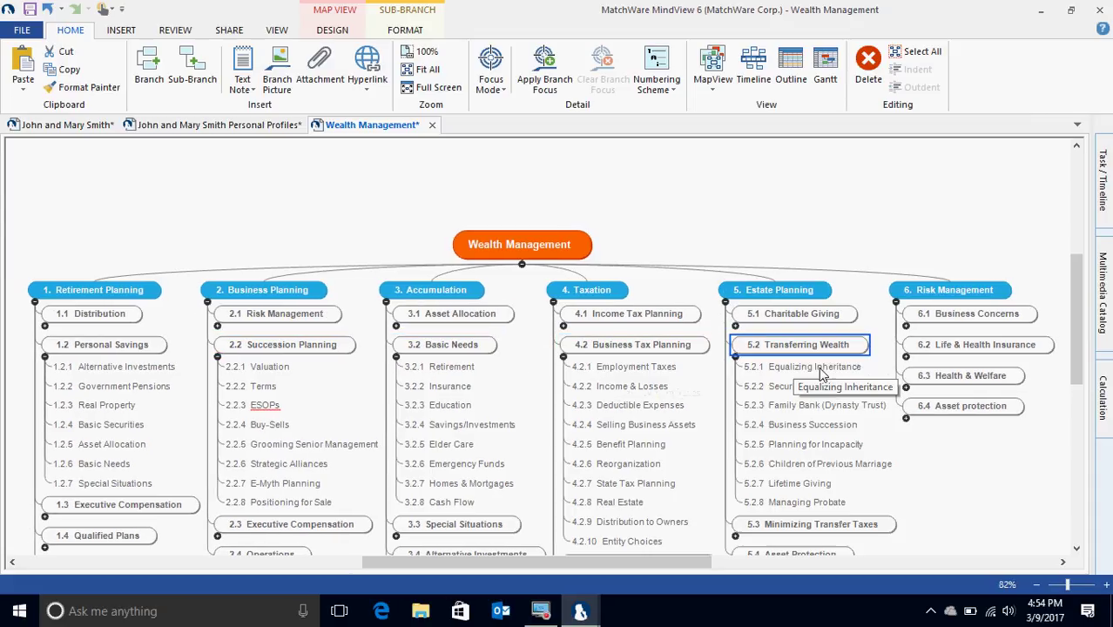
click(906, 356)
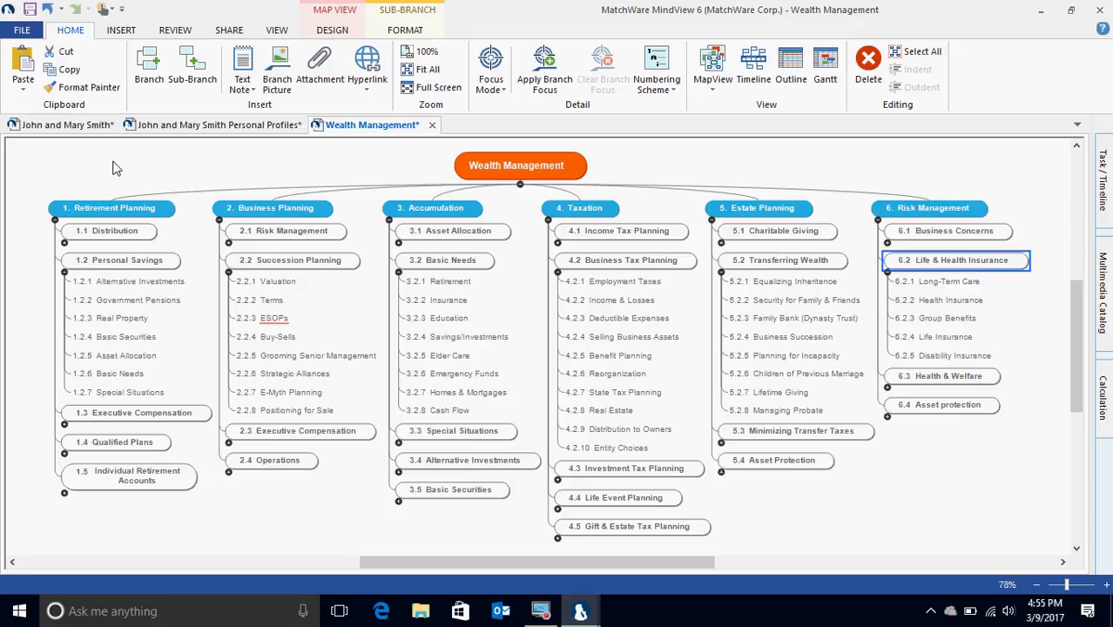
- Multi-select offerings 1.2.1, 1.2.3, 1.2.5, 1.2.6, 2.2.1, 2.2.5, 3.2.4 and 3.2.3
ctrl+click(156, 281)
ctrl+click(129, 318)
ctrl+click(123, 356)
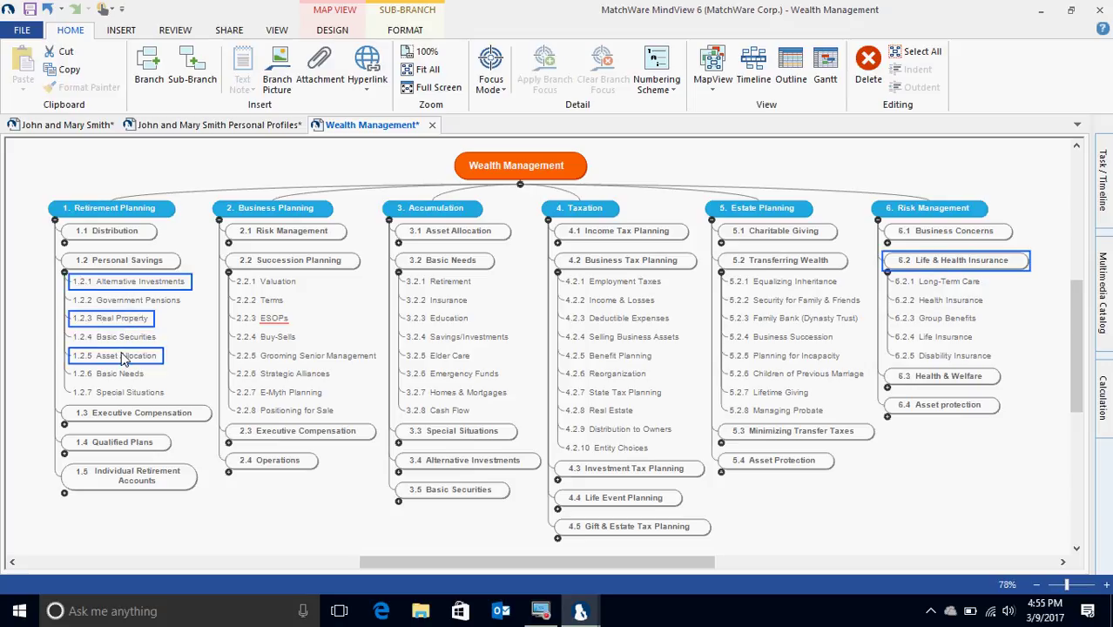
ctrl+click(122, 374)
ctrl+click(281, 290)
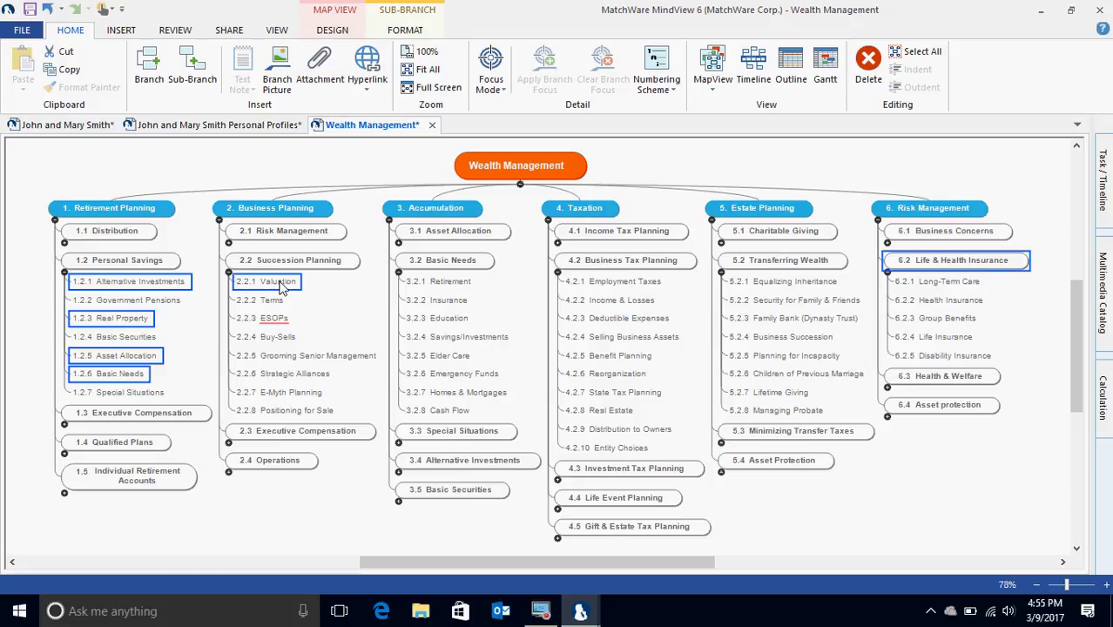
ctrl+click(285, 357)
ctrl+click(462, 338)
ctrl+click(453, 319)
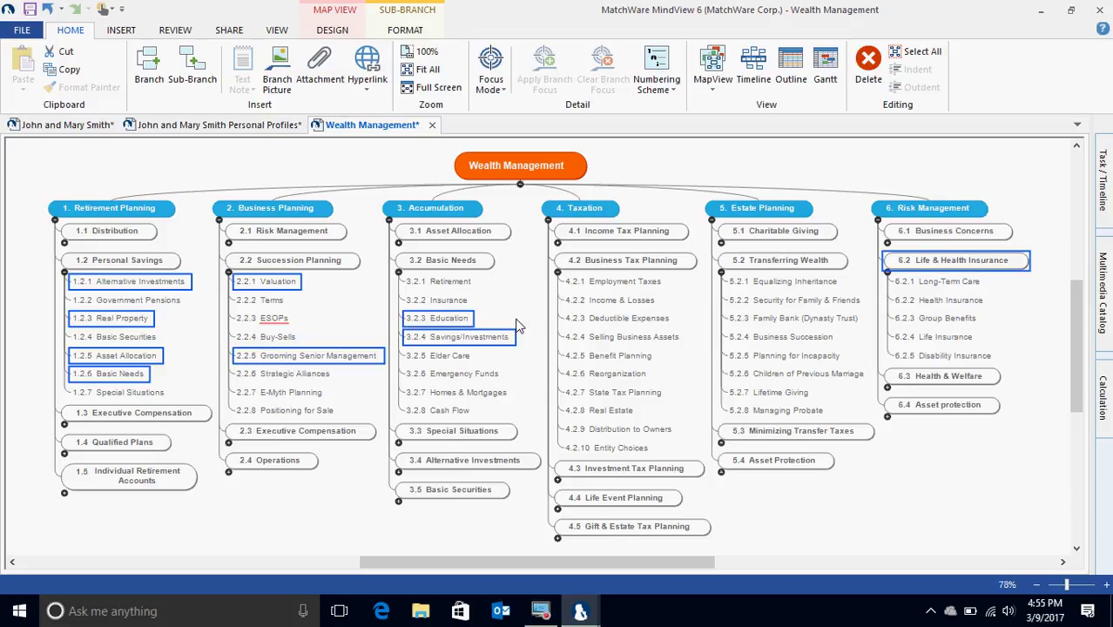
- Add offerings 4.2.3, 4.2.6, 5.2.2, 5.2.4, 5.2.6, 6.2.2, 6.2.3 and 6.2.4 to the selection
ctrl+click(610, 318)
ctrl+click(607, 374)
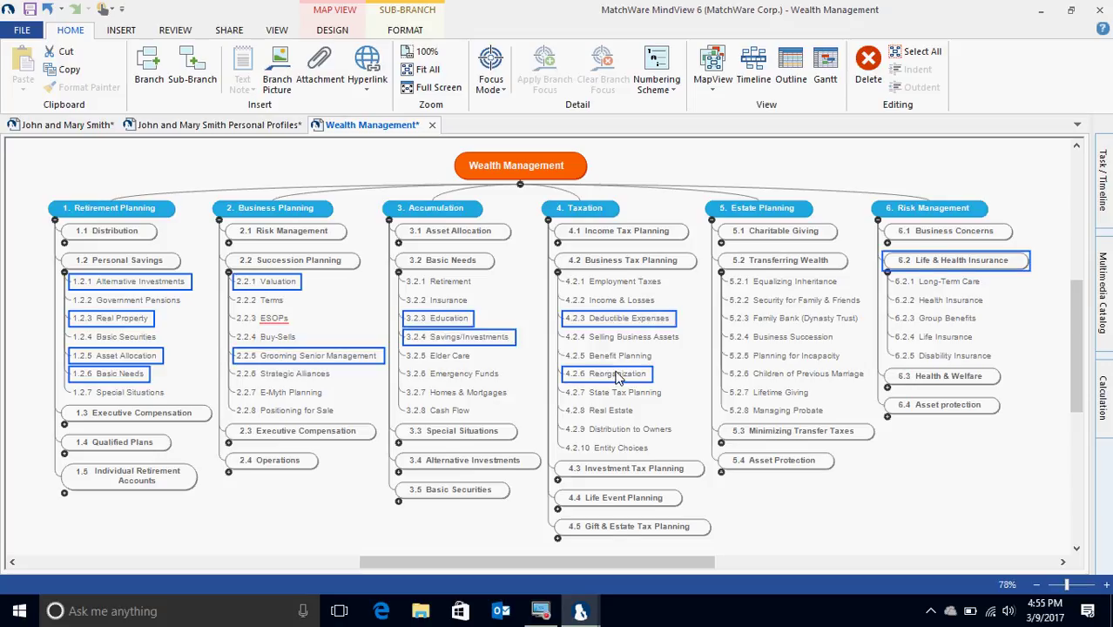
ctrl+click(788, 302)
ctrl+click(783, 339)
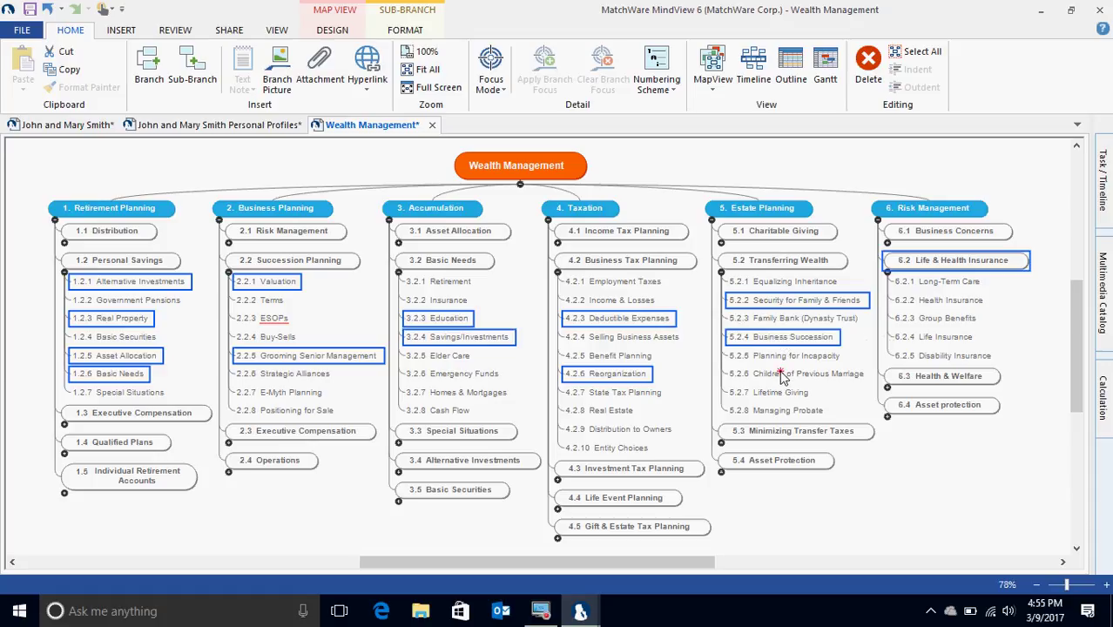
ctrl+click(783, 374)
ctrl+click(936, 302)
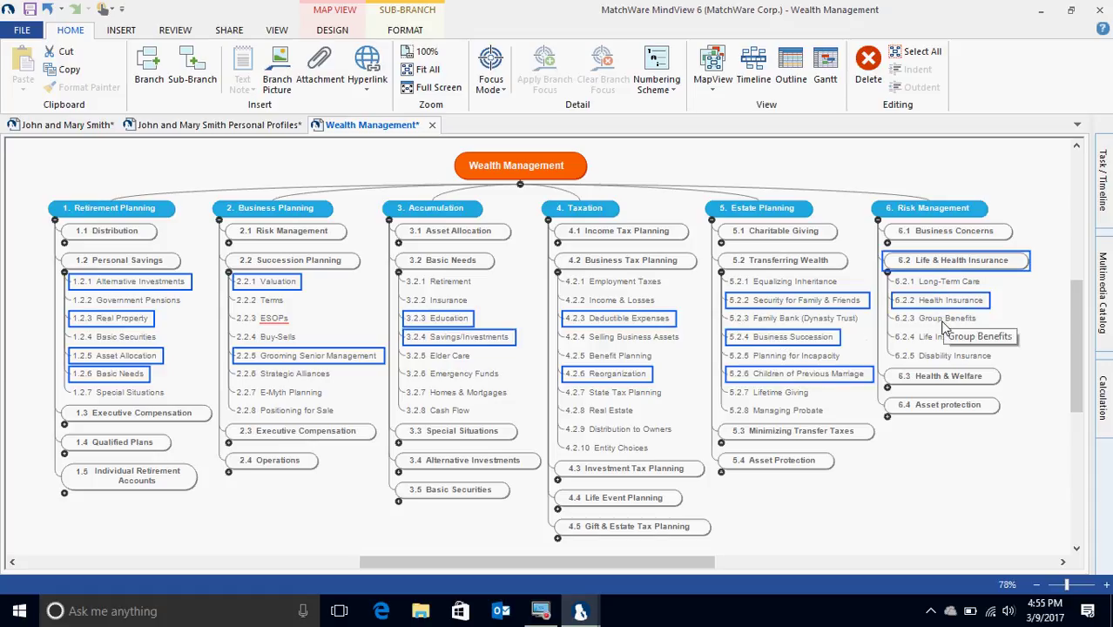
ctrl+click(941, 319)
ctrl+click(937, 339)
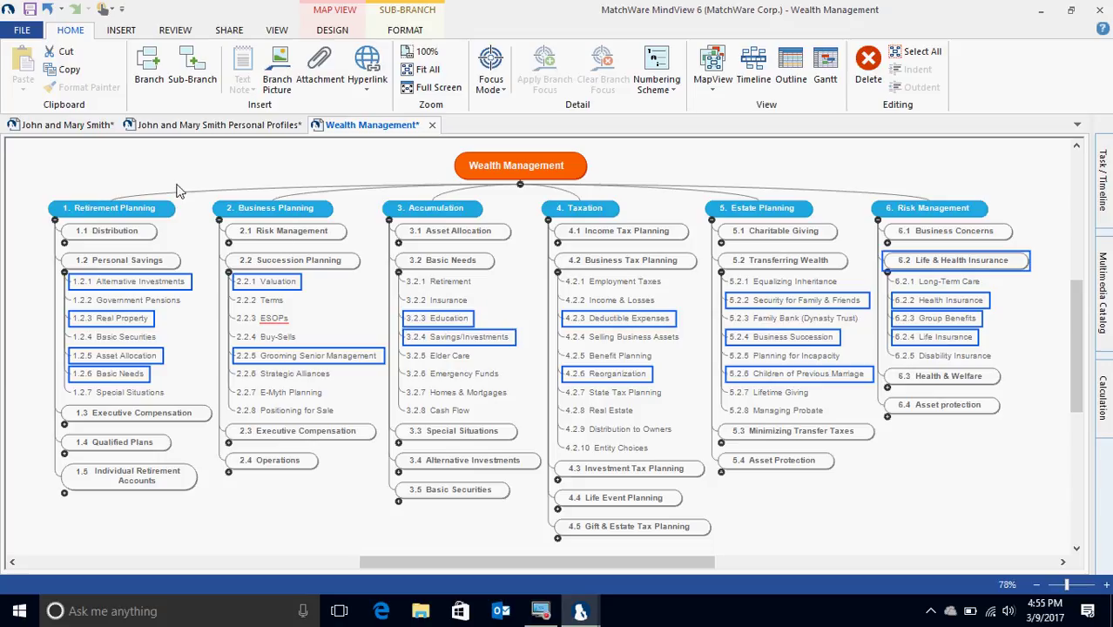
- Mark all selected offerings with the green checkmark icon from the Completion row
click(121, 30)
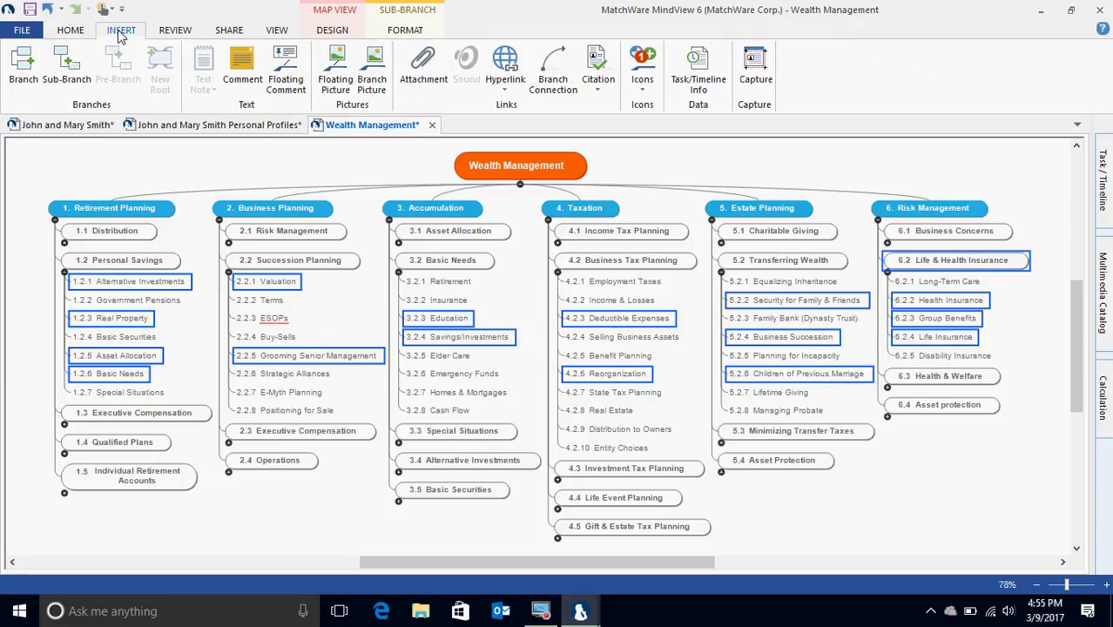
click(643, 87)
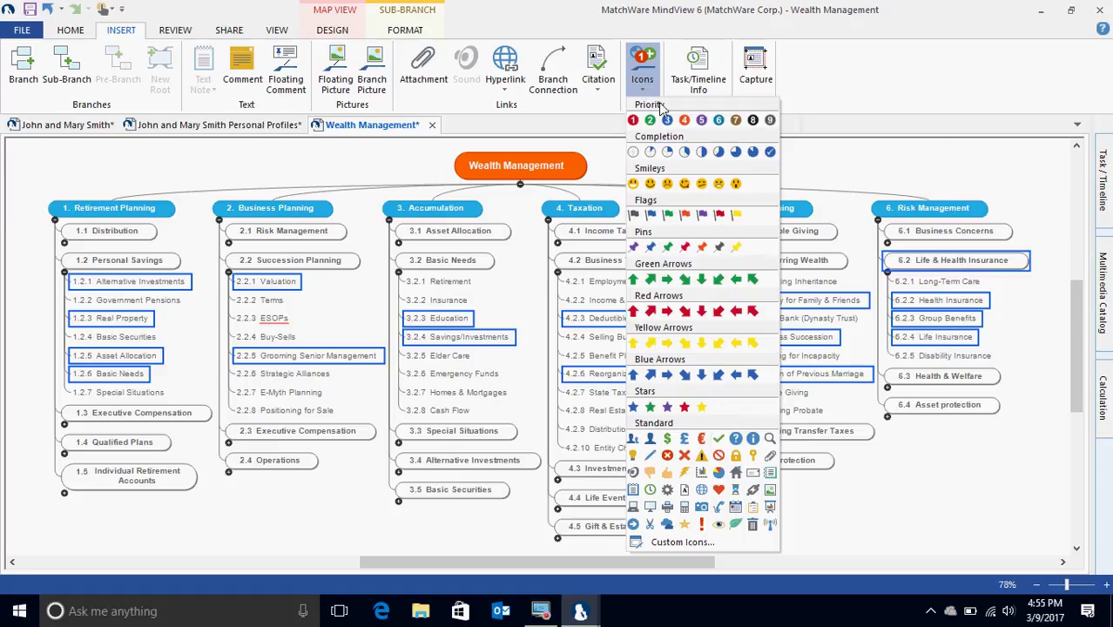
click(716, 439)
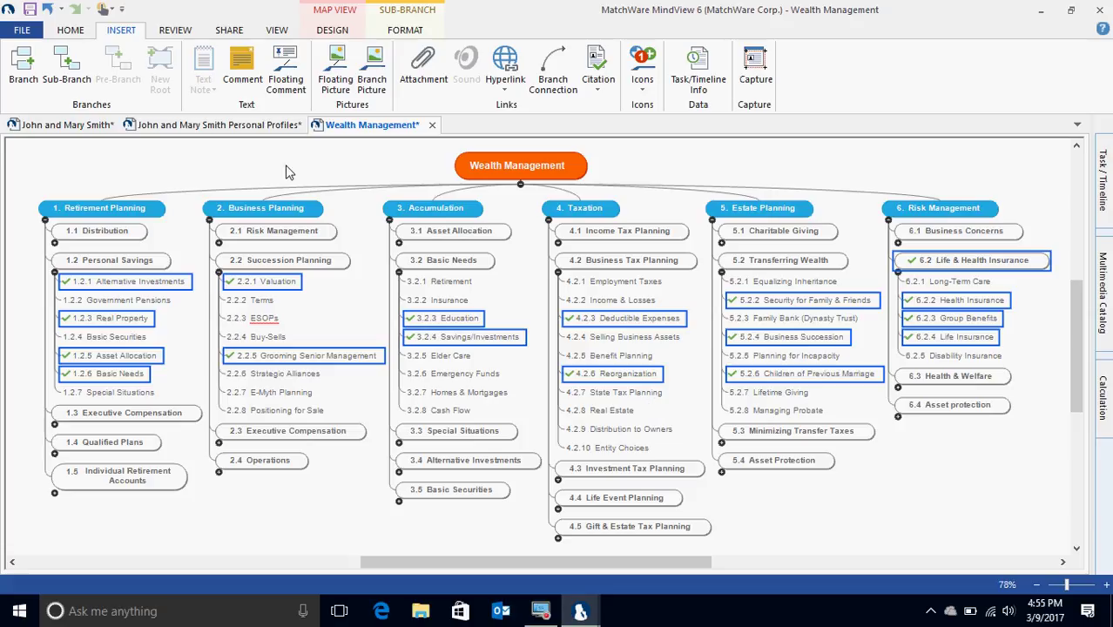
- Create and apply a named custom filter whose condition is Branch icons equals the green check mark
click(275, 32)
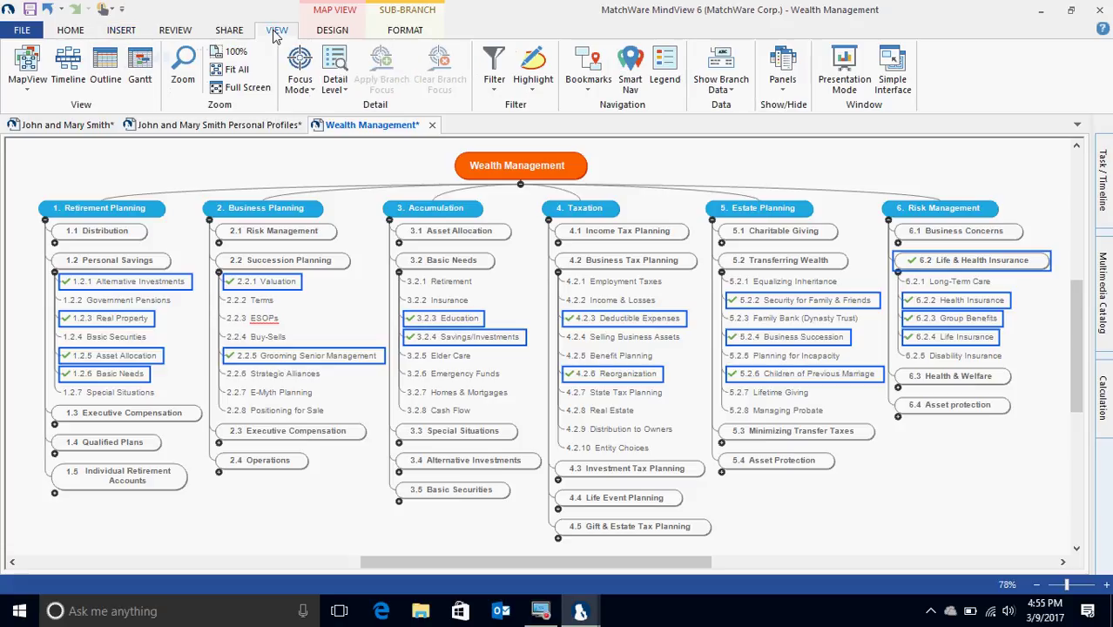
click(495, 87)
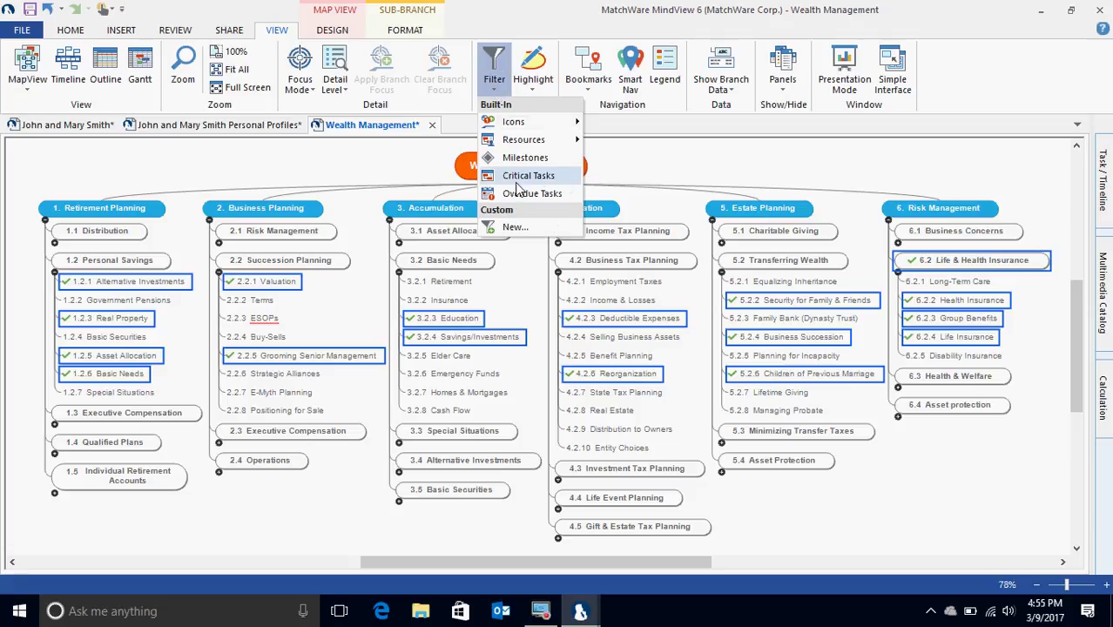
click(515, 225)
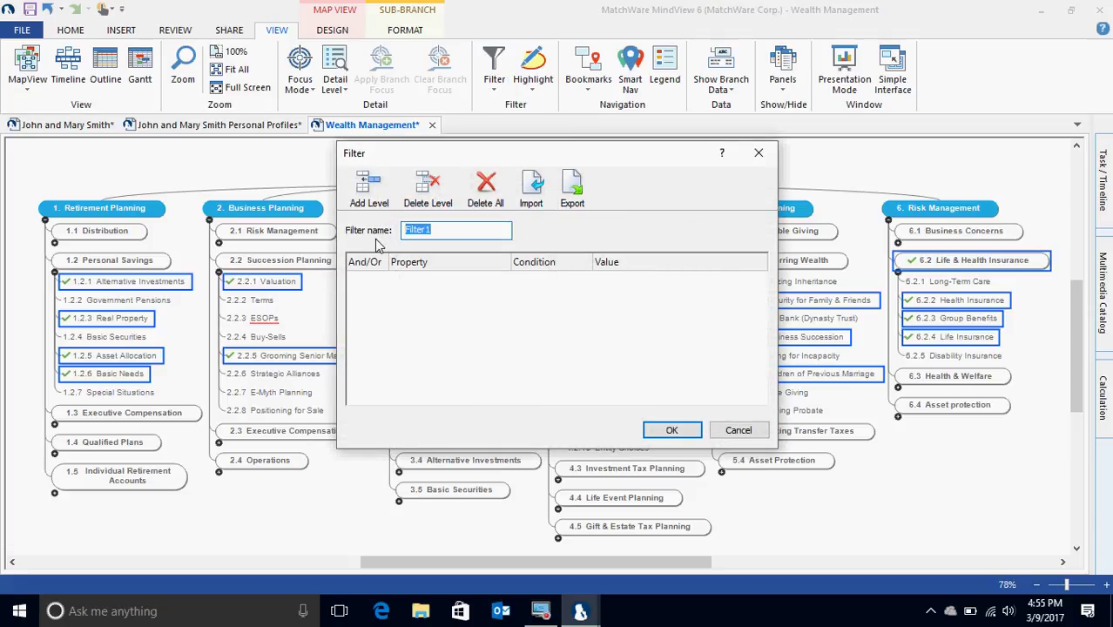
text(John Smith)
click(370, 183)
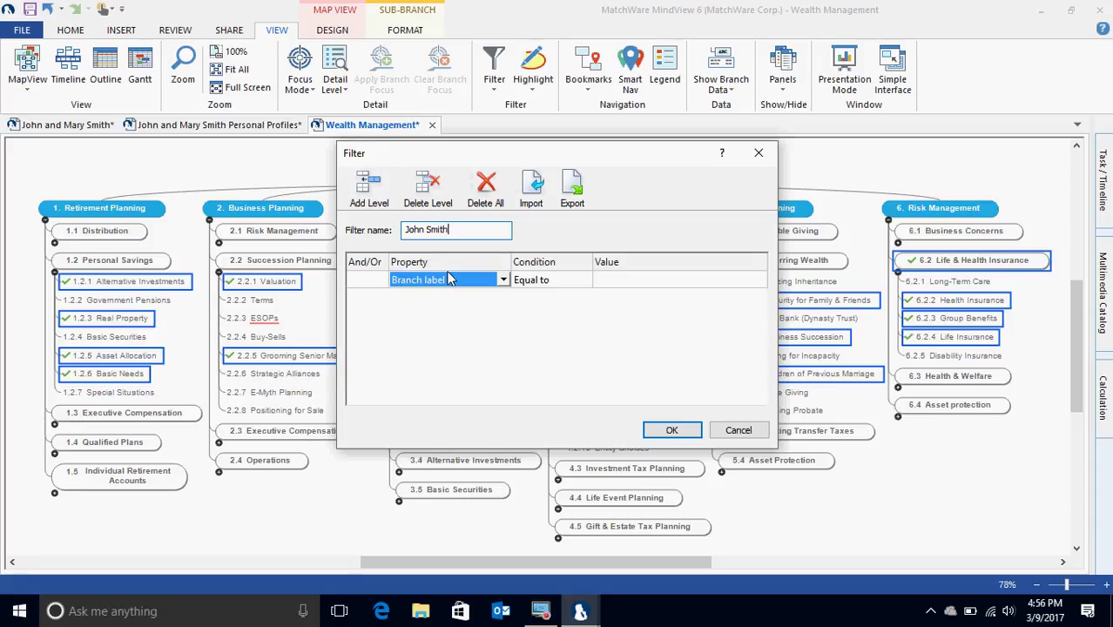
click(502, 280)
click(502, 280)
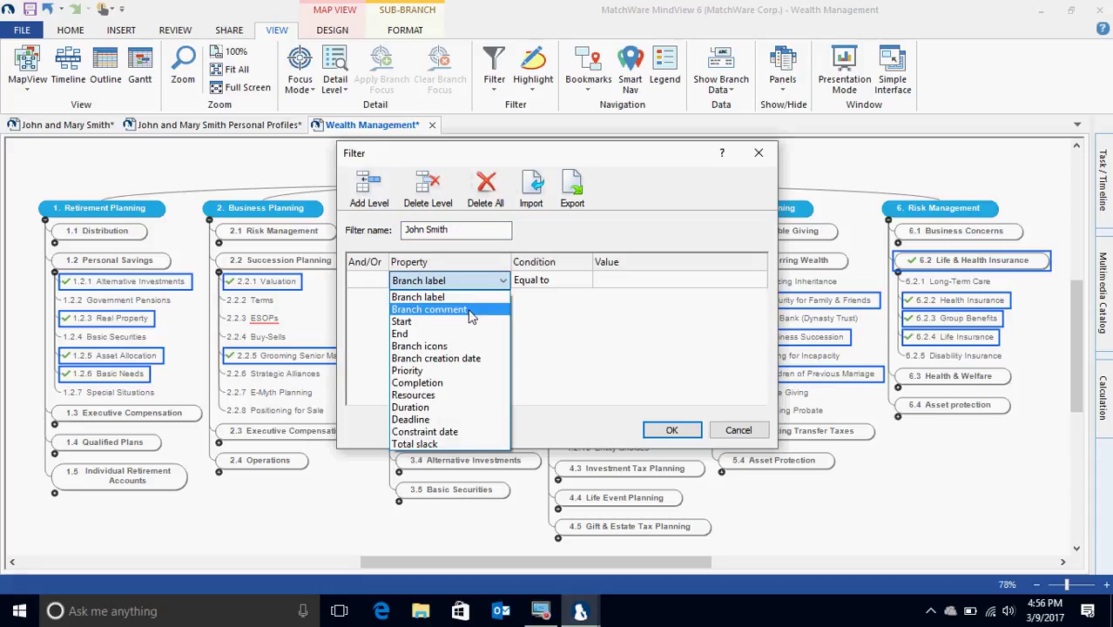
click(458, 347)
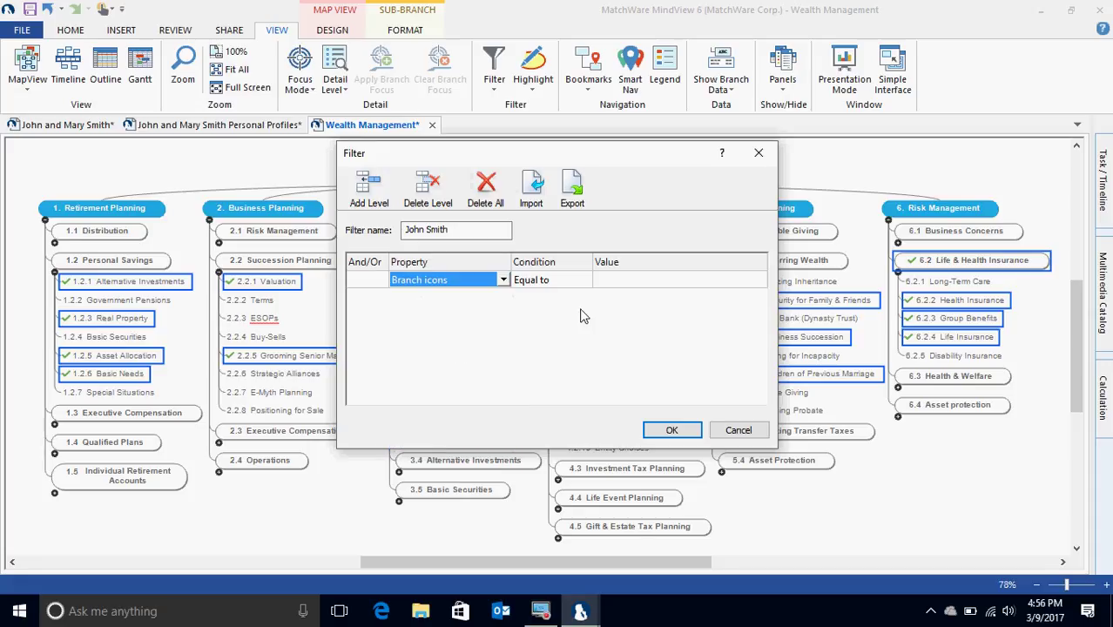
click(627, 280)
click(626, 282)
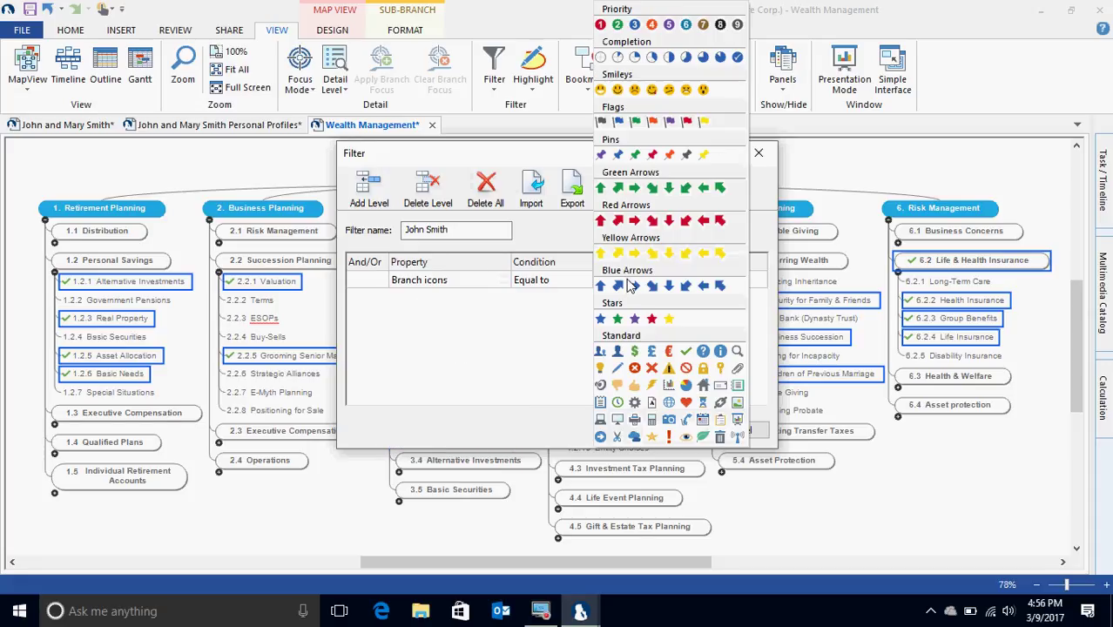
click(683, 349)
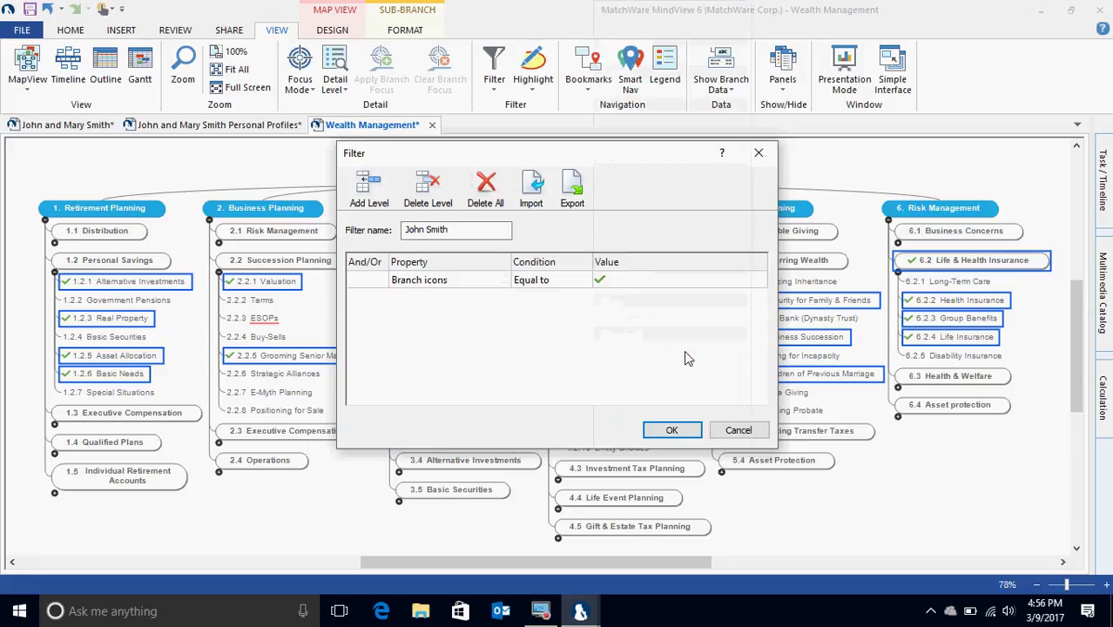
click(672, 431)
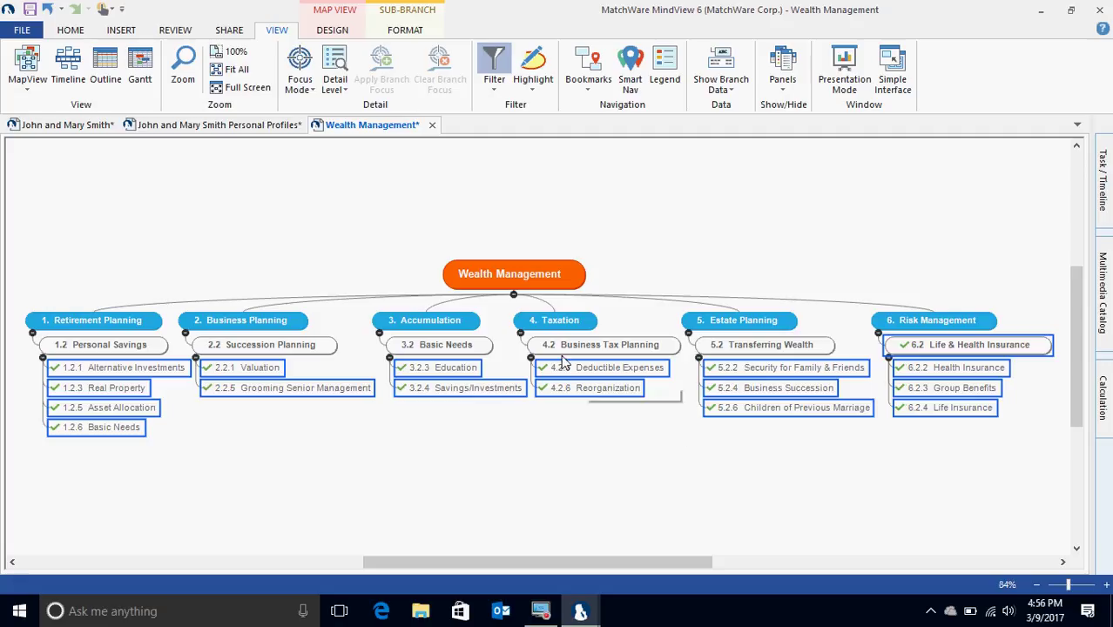
- Select 1.2 Personal Savings, open its text note, then close the Text Note Editor
click(379, 212)
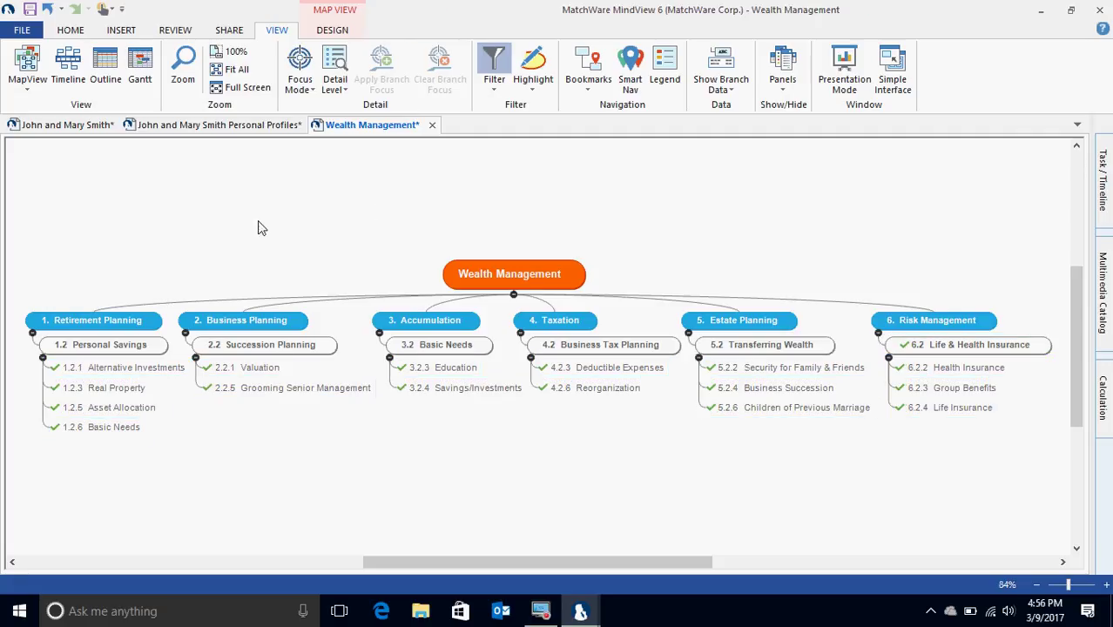
click(133, 348)
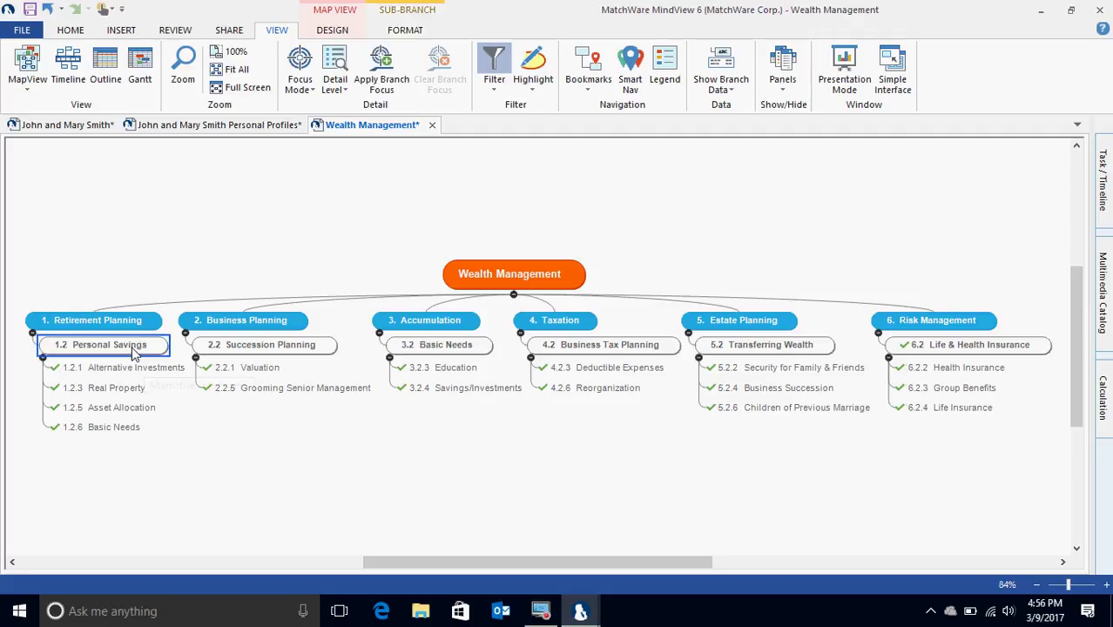
click(74, 31)
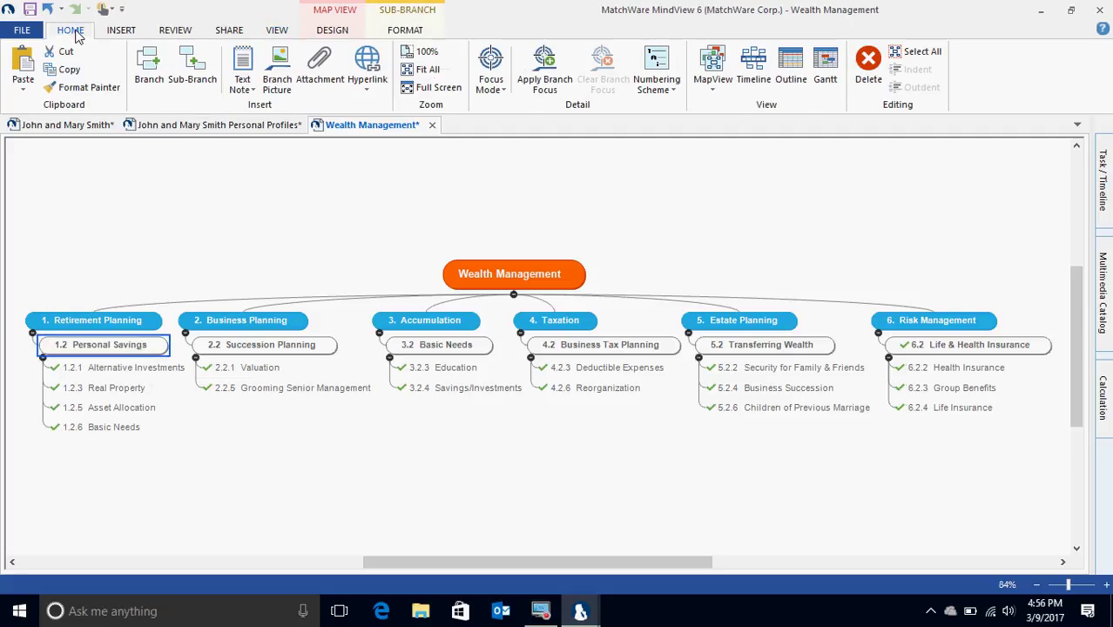
click(243, 61)
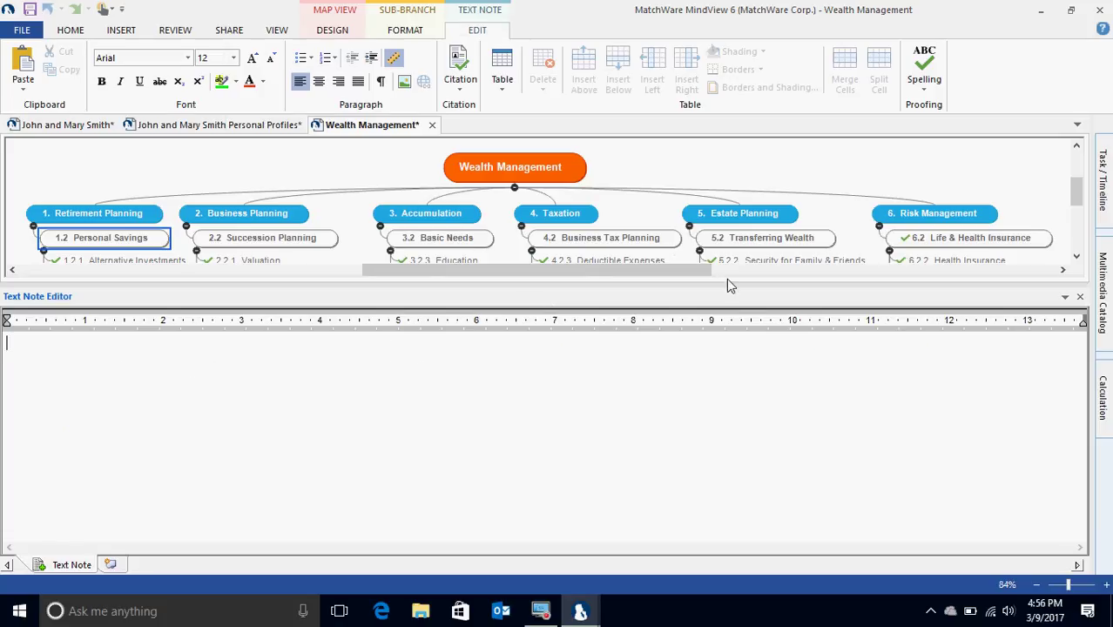
click(1079, 299)
scroll(601, 418, up, 2)
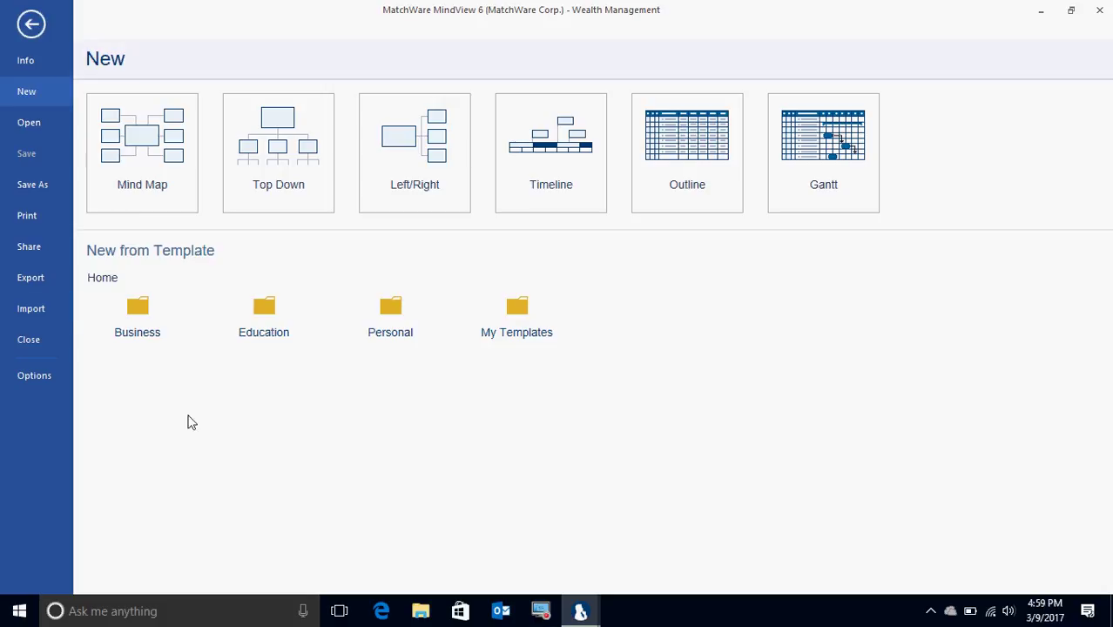
- Review the Export and Save As pages, then return to the Wealth Management map
click(58, 282)
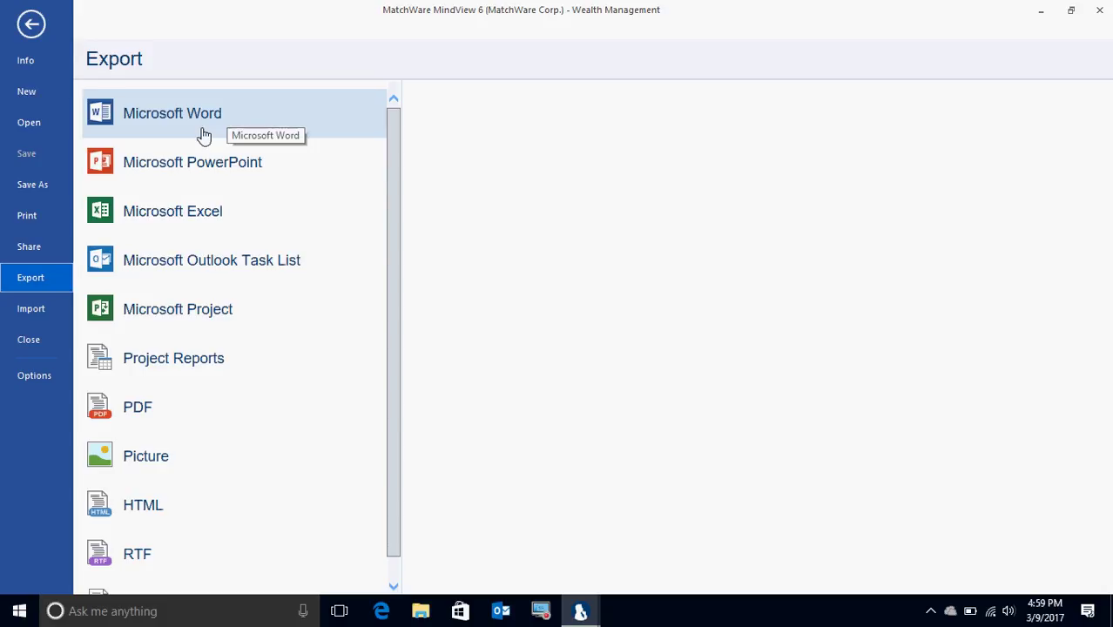
click(54, 184)
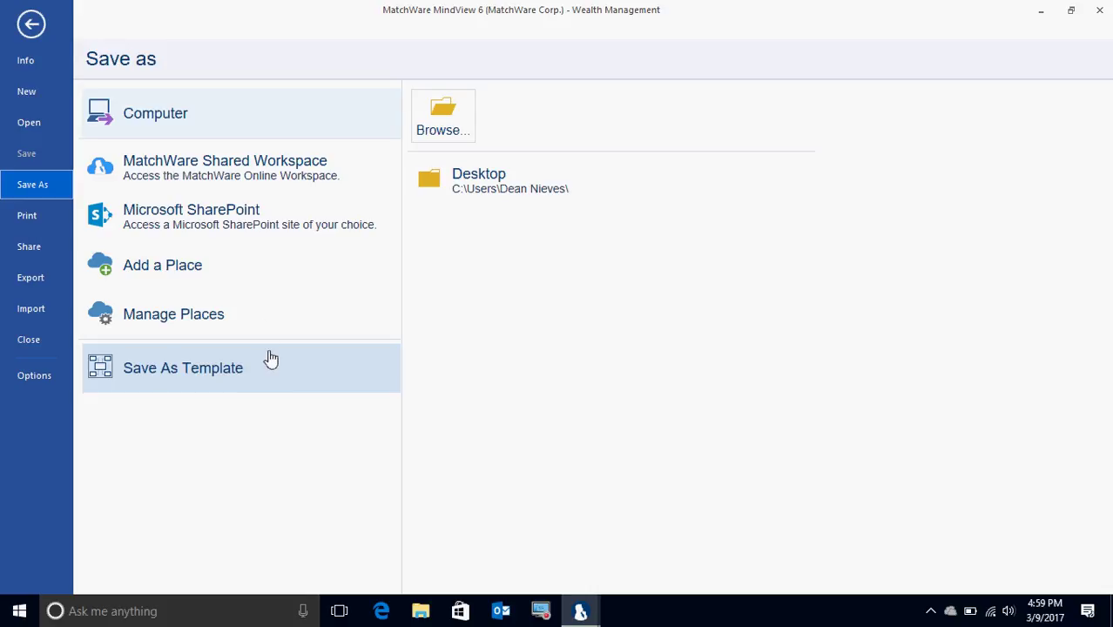
key(Escape)
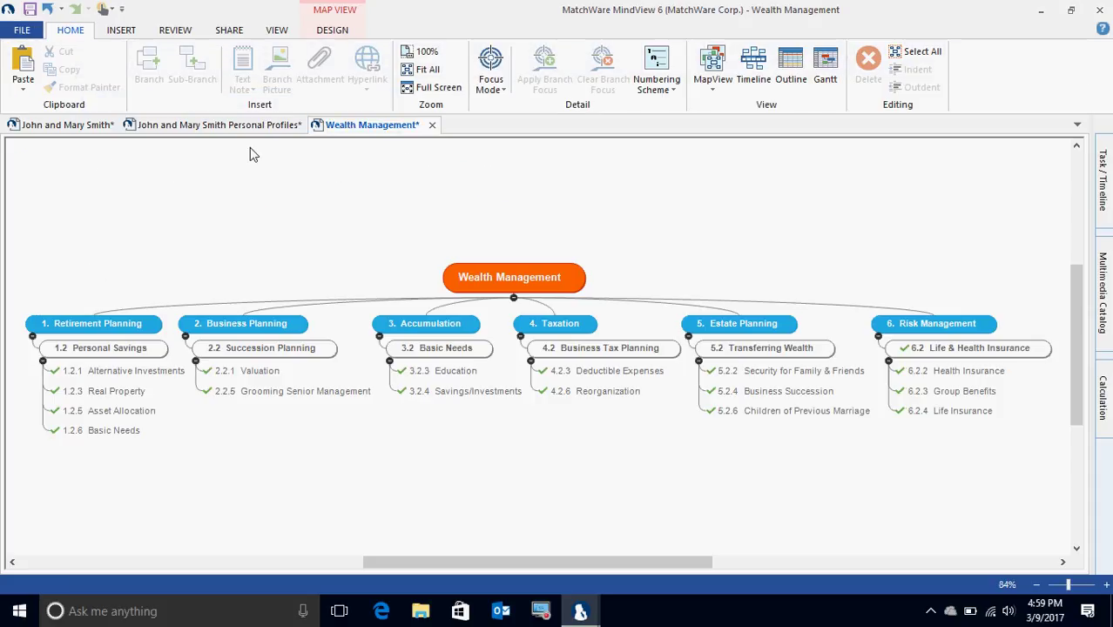
- Switch to Personal Profiles, expand 4.4 Retirement, select 4.4.1 401k and check its Task/Timeline panel
click(242, 127)
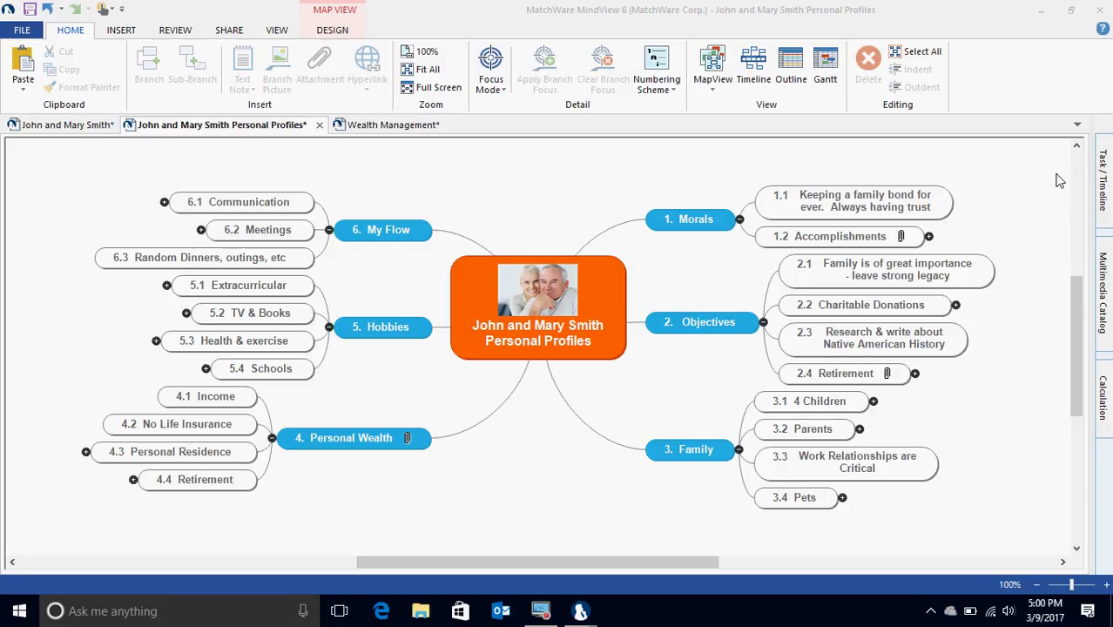
click(133, 480)
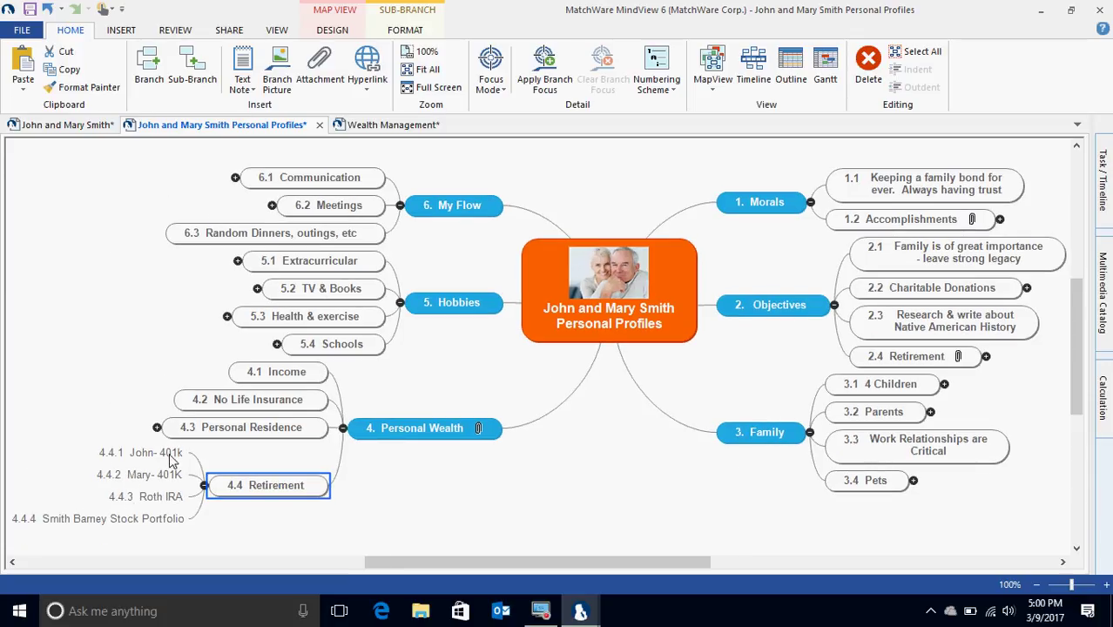
click(146, 455)
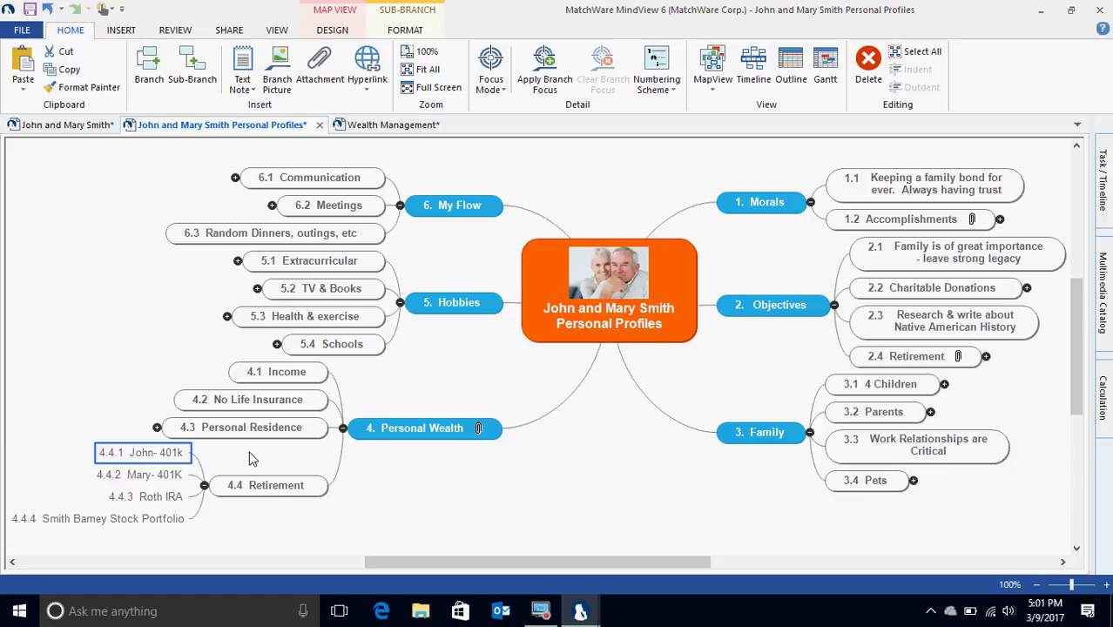
click(1103, 178)
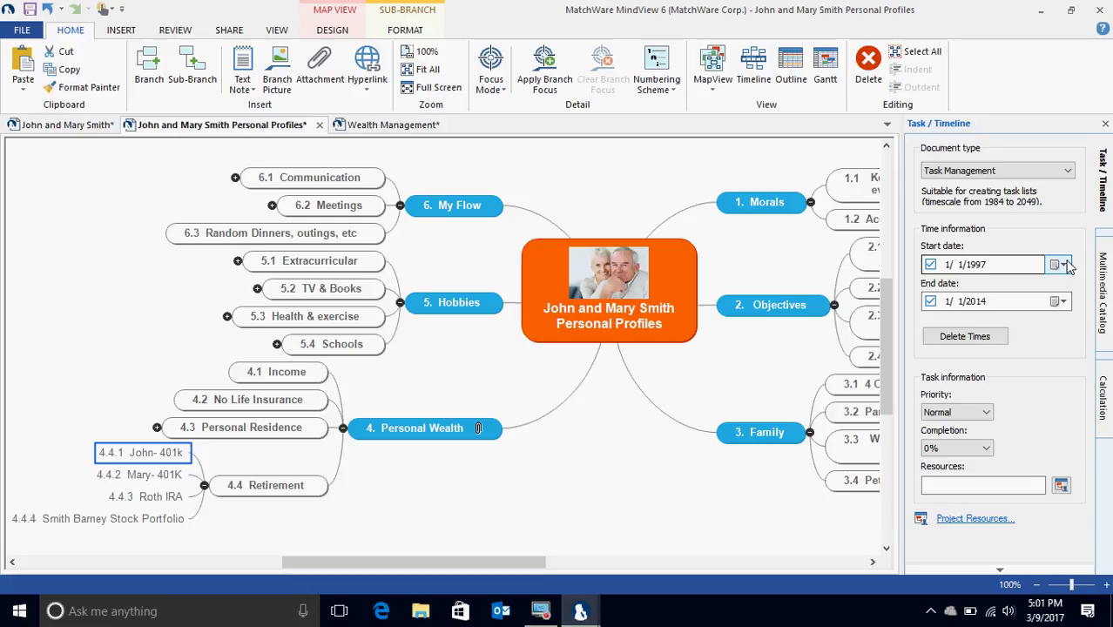
click(1106, 126)
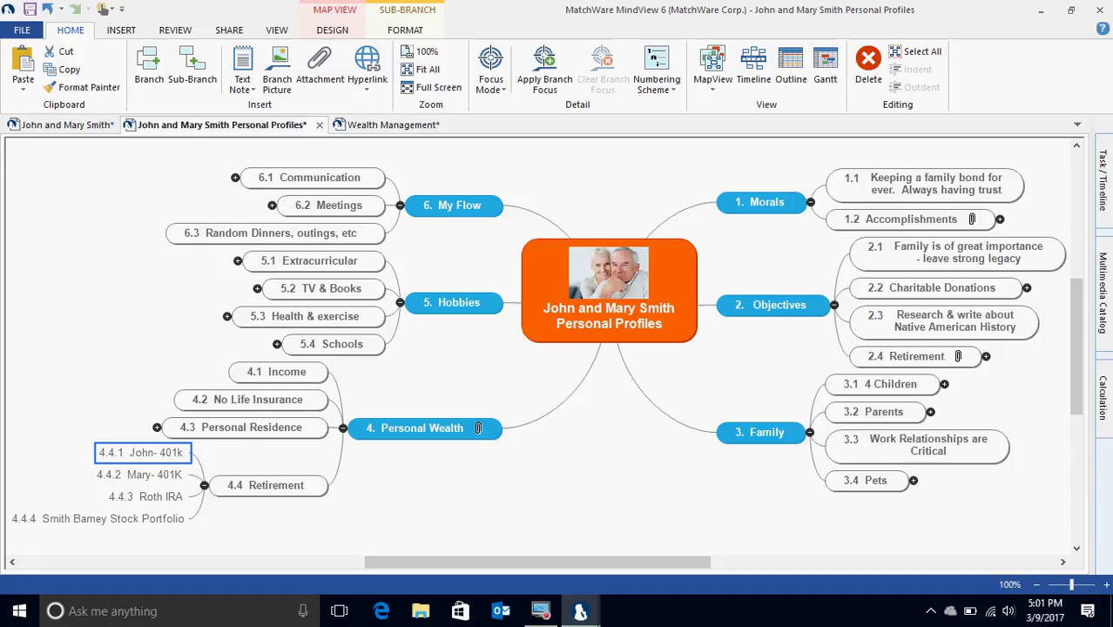
click(1106, 391)
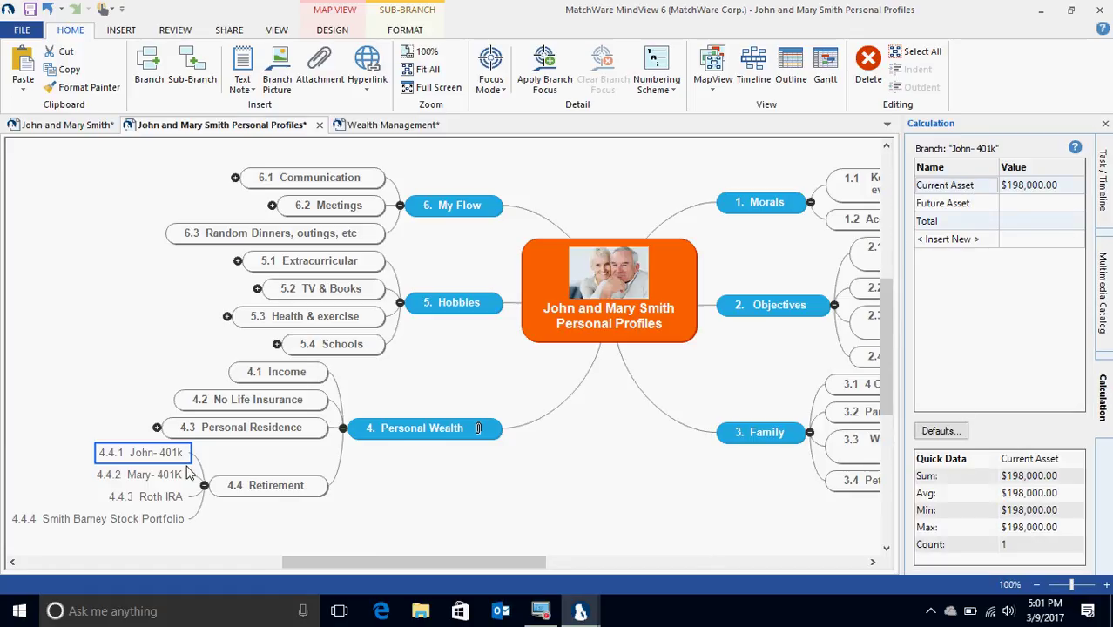
click(150, 475)
click(130, 498)
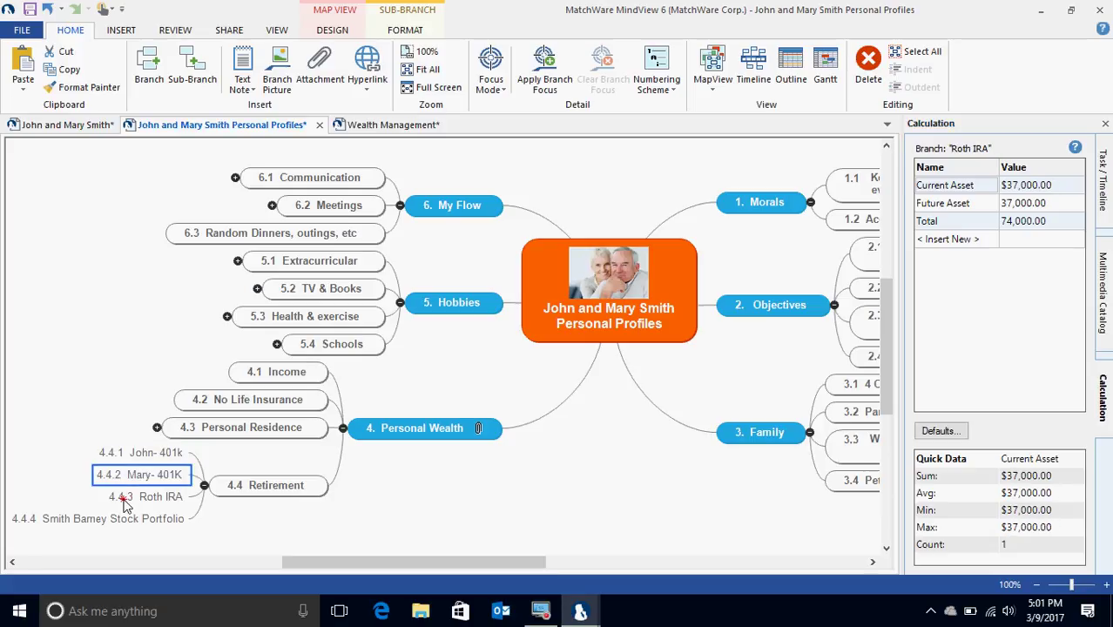
click(122, 520)
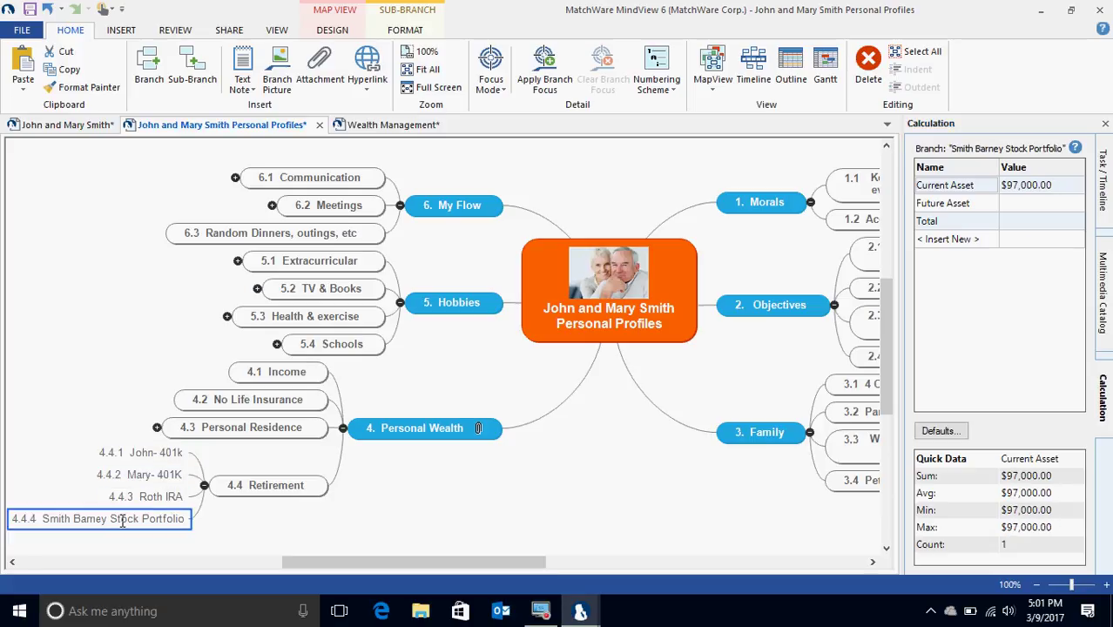
click(424, 433)
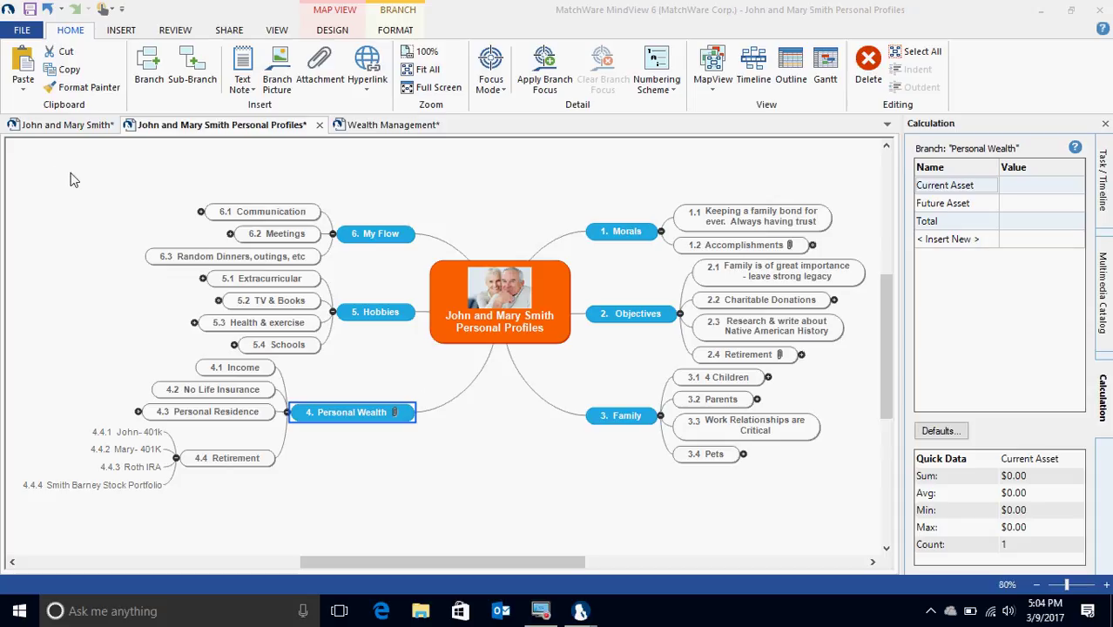
click(17, 31)
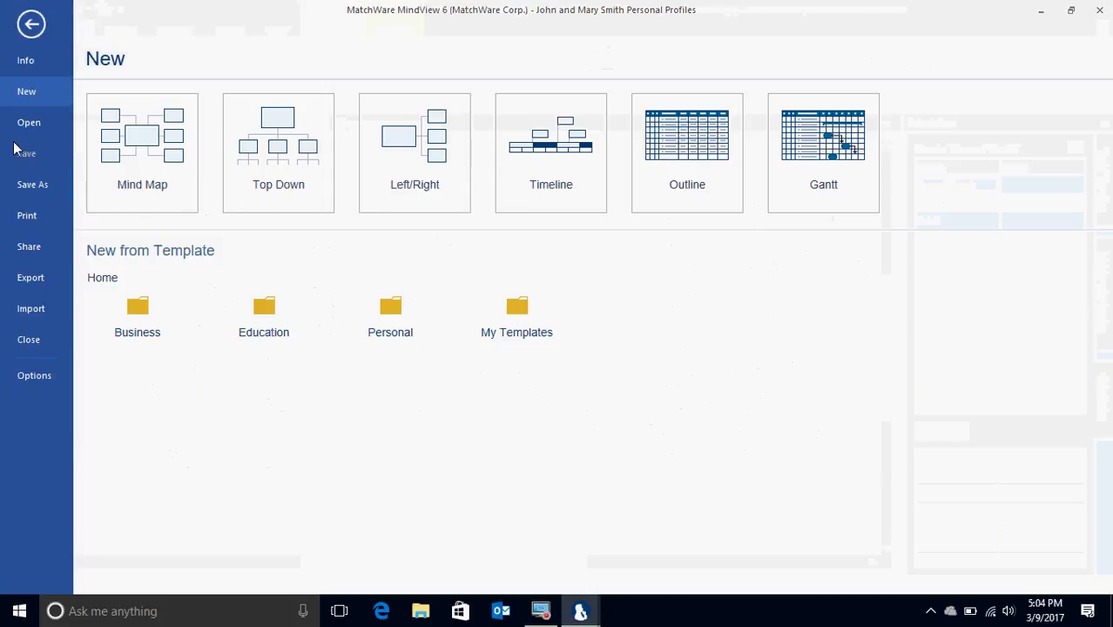
click(39, 275)
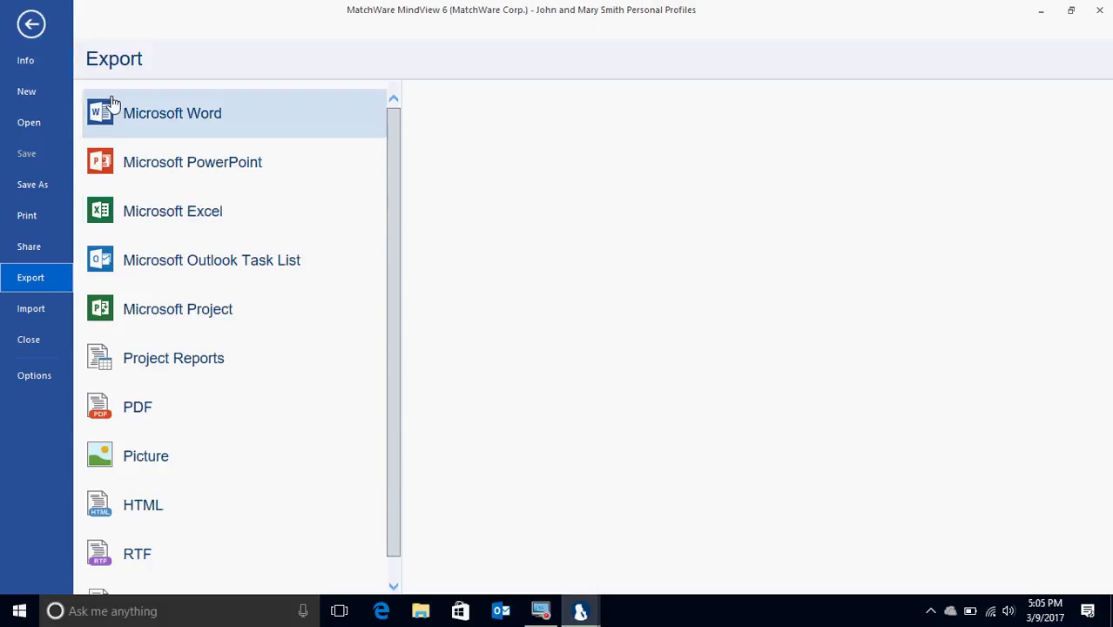
click(32, 26)
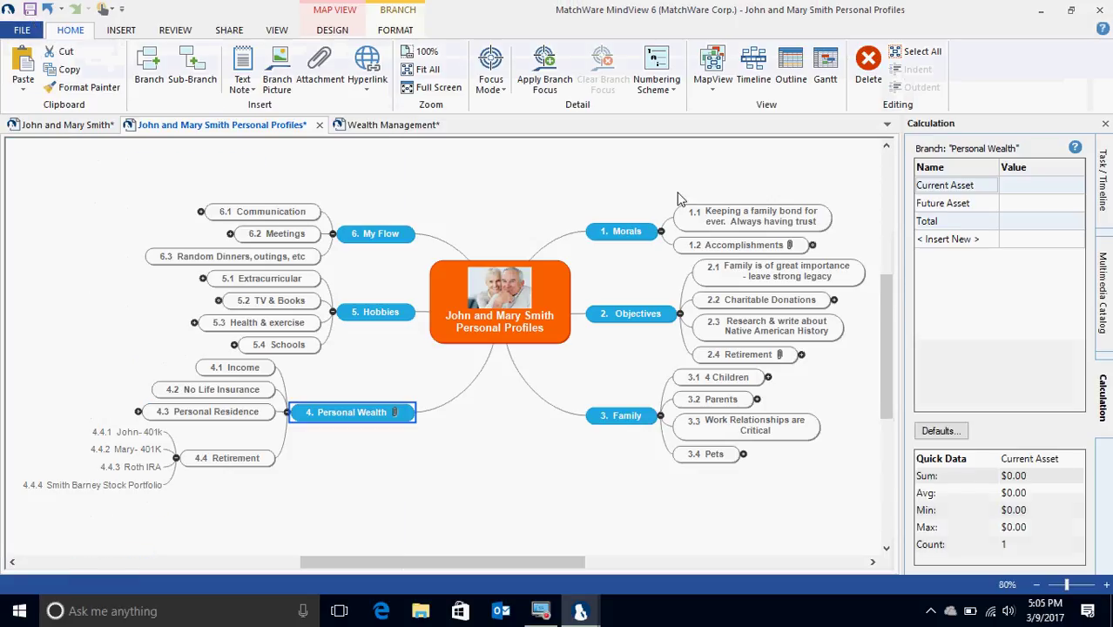
- Close the calculation panel, collapse 4.4 Retirement and fit the whole map with F5
click(1104, 124)
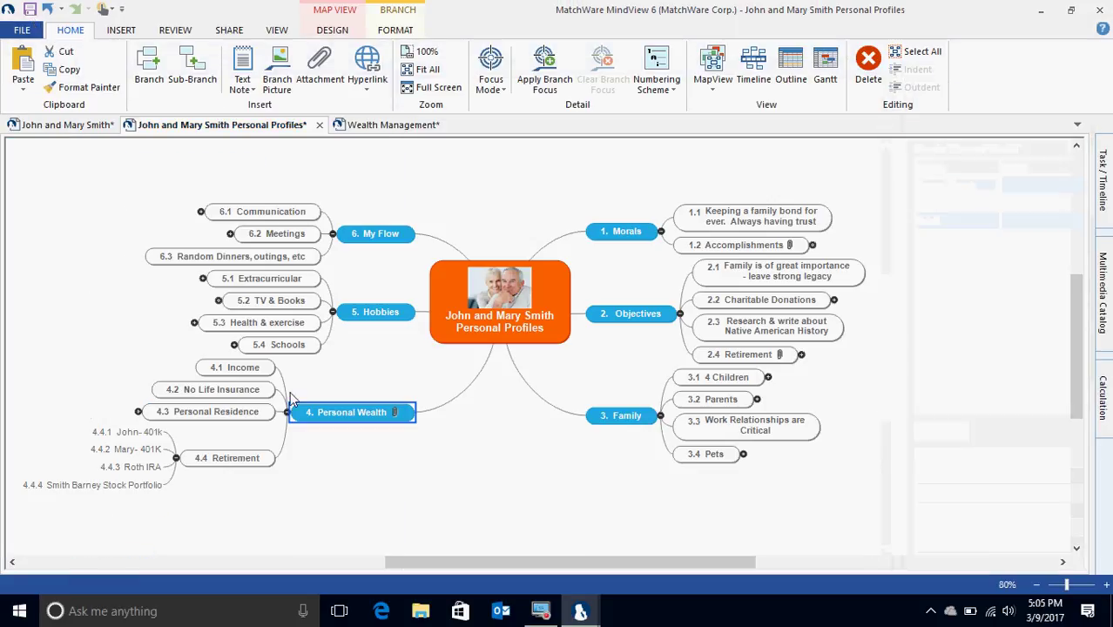
click(174, 462)
click(174, 462)
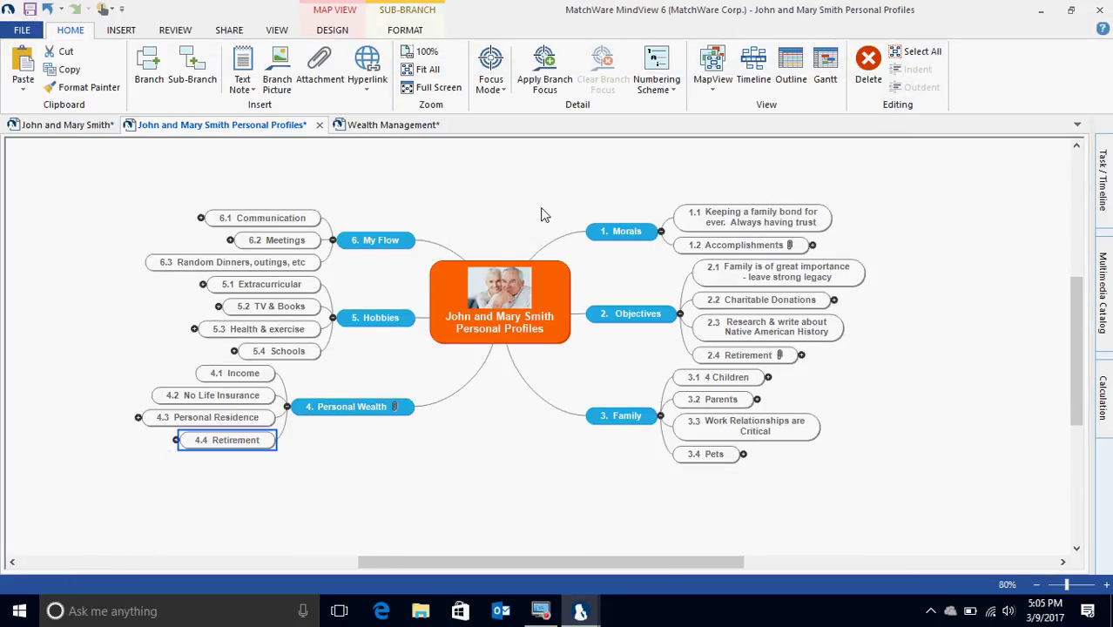
key(F5)
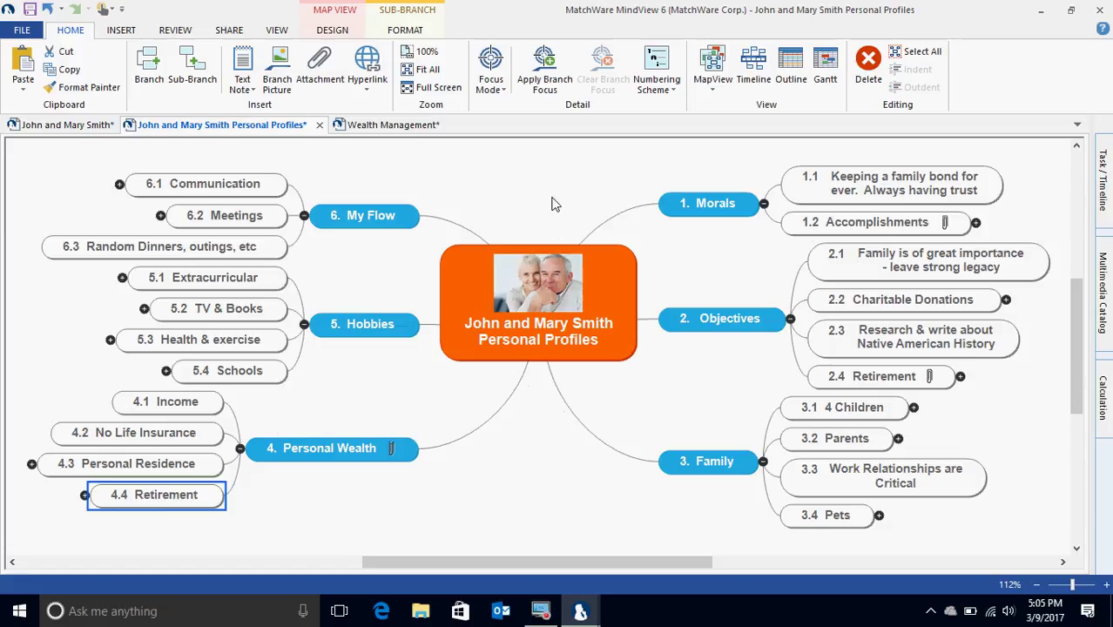